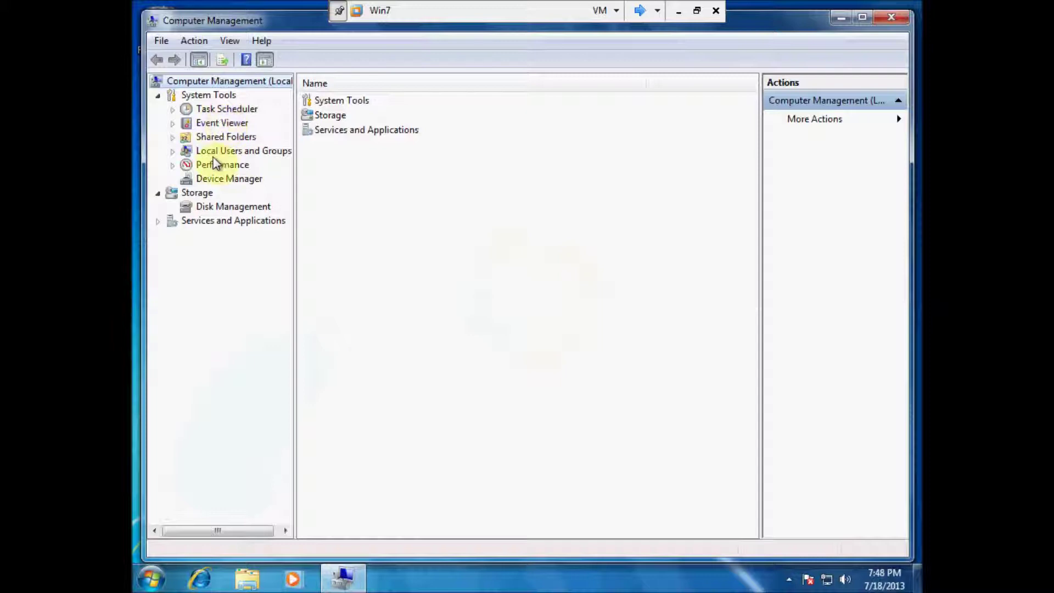
Step: Confirm the Windows 7 local Users list has only Administrator and Guest, then close Computer Management
double_click(220, 151)
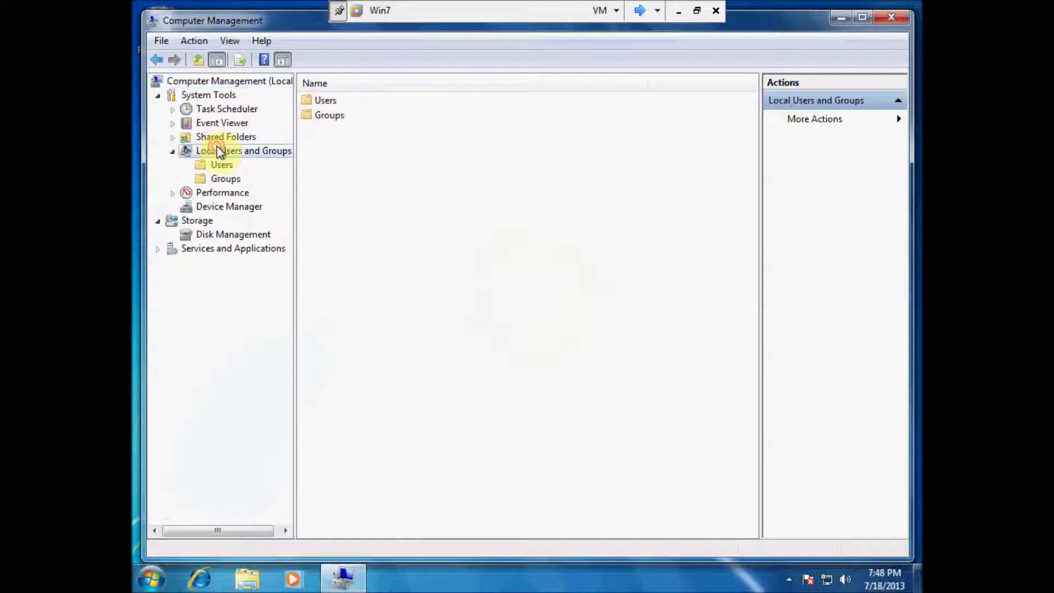
double_click(322, 101)
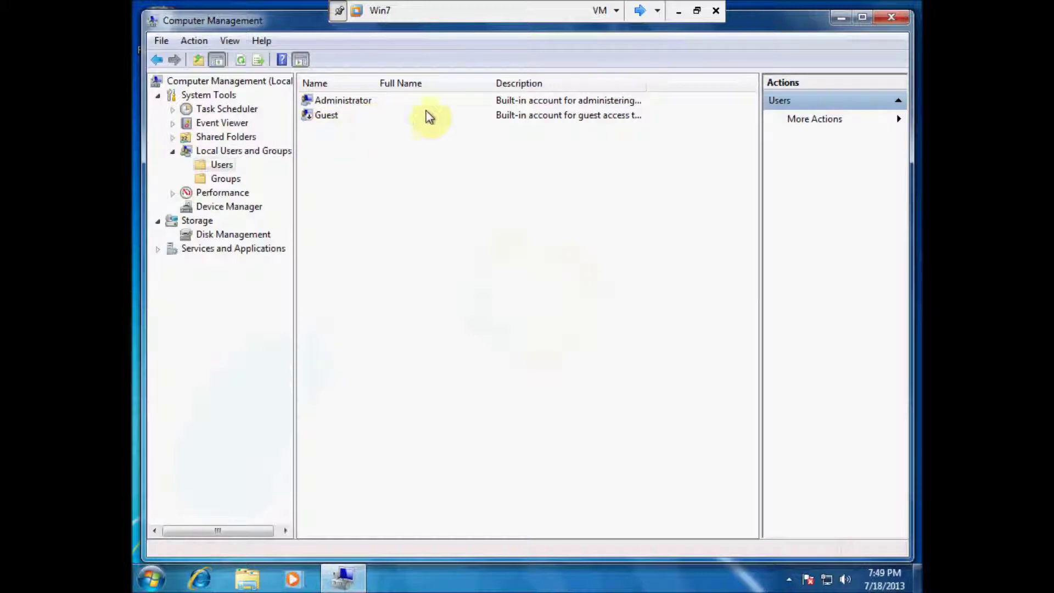
left_click(890, 21)
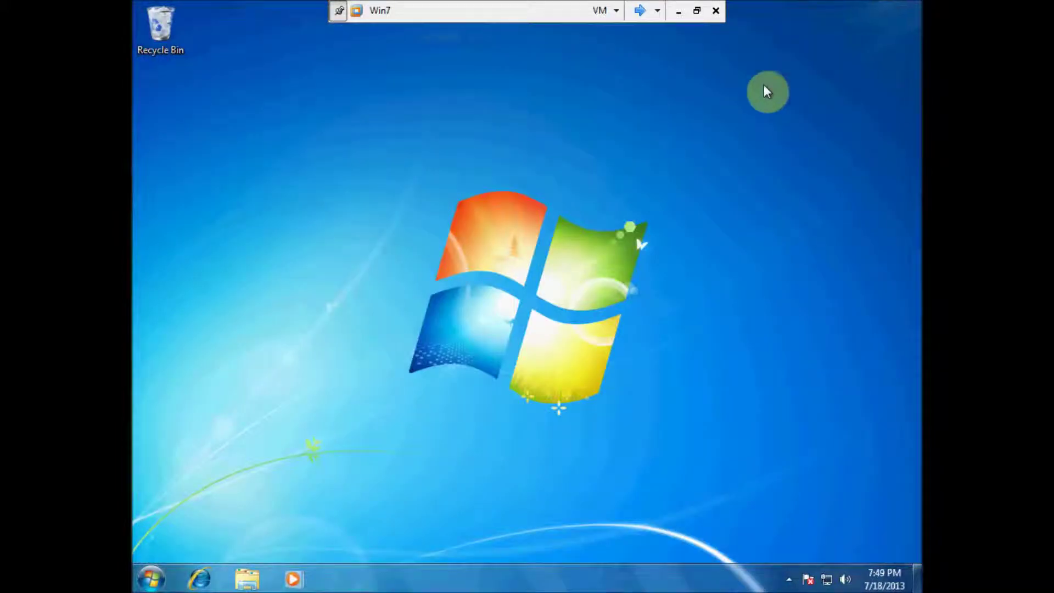
Step: Ping xp from a Command Prompt, confirm 4 of 4 replies from 10.8.112.25, then close it
left_click(151, 579)
left_click(219, 538)
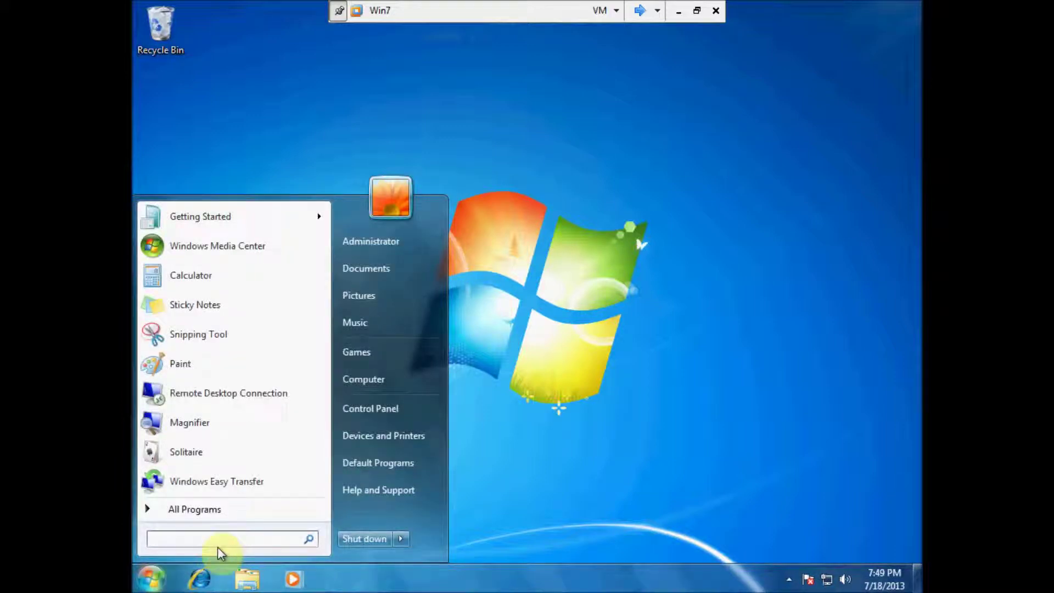
type("cmd")
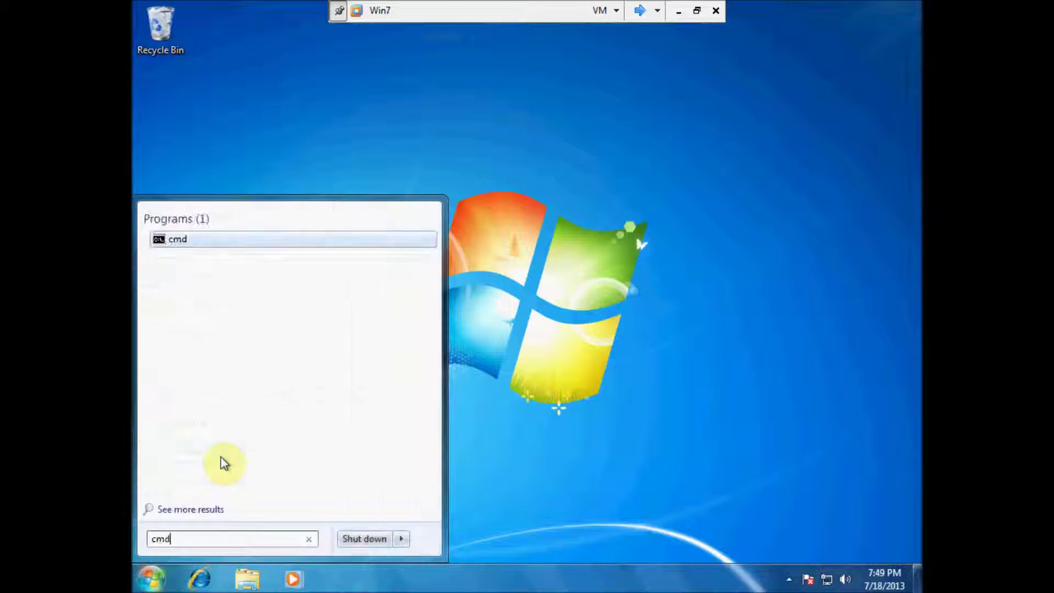
left_click(176, 240)
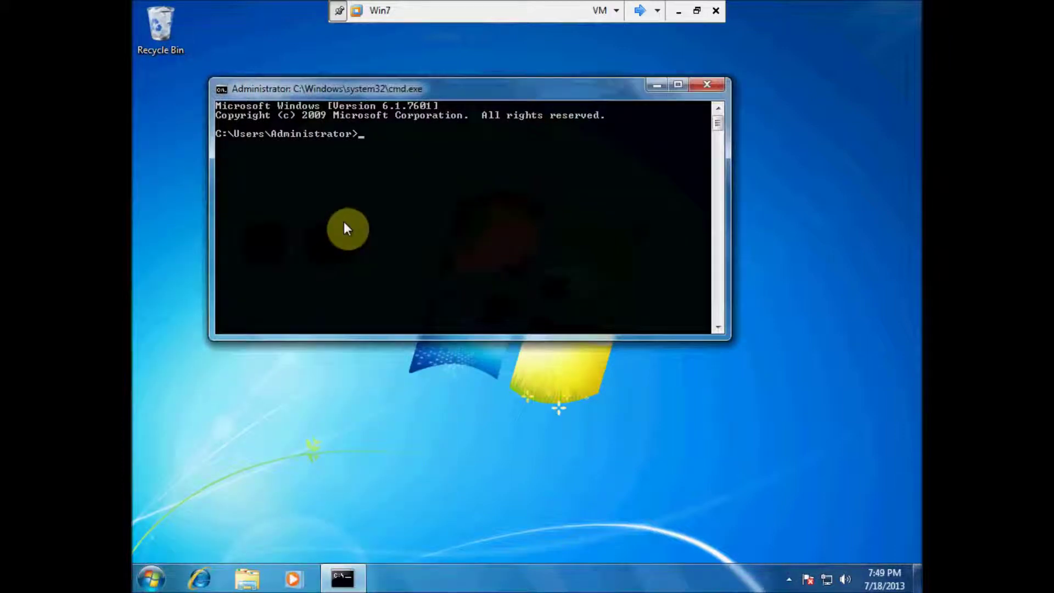
type("ping xp")
key("Return")
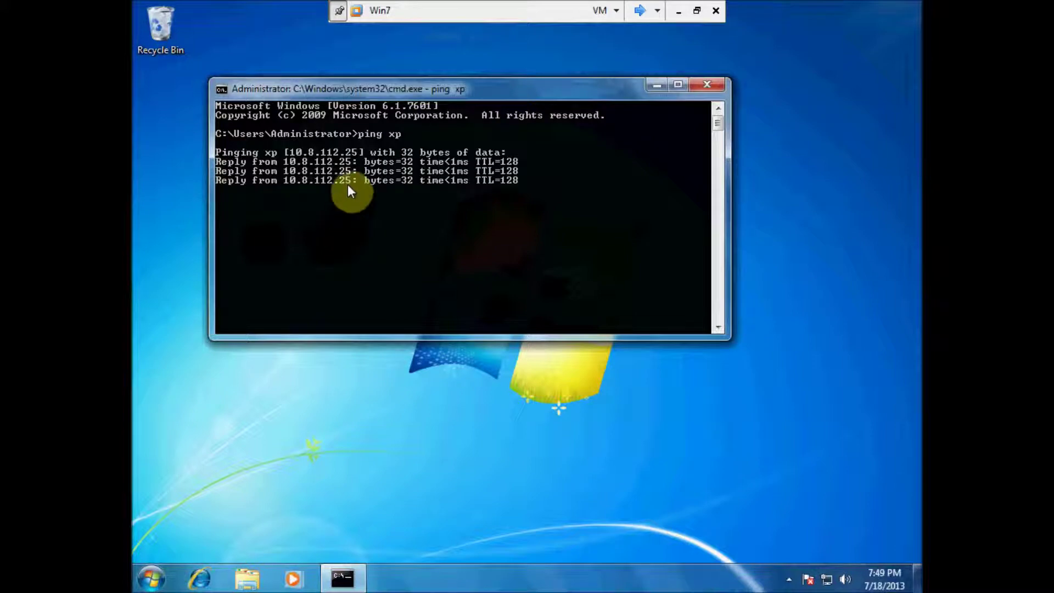
left_click(706, 84)
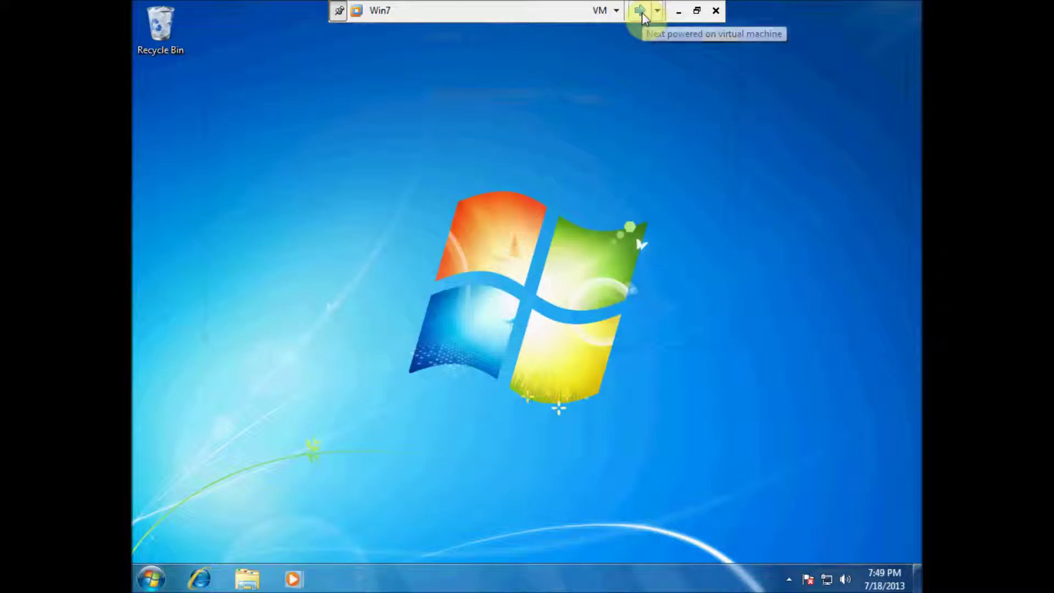
Step: Switch to the XP virtual machine and log on to the XPUser1 account with its password
left_click(640, 12)
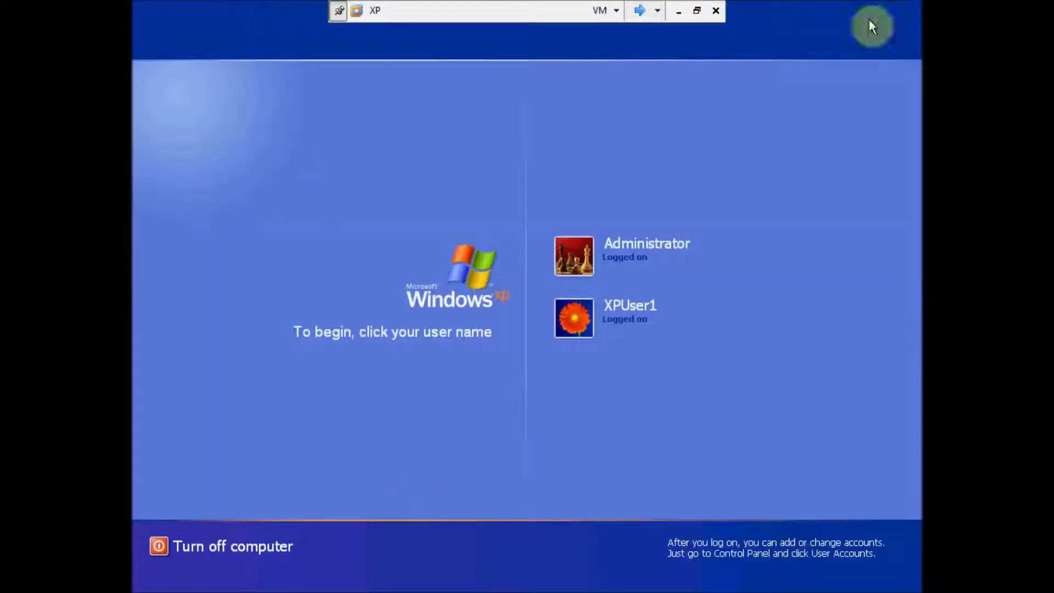
left_click(572, 324)
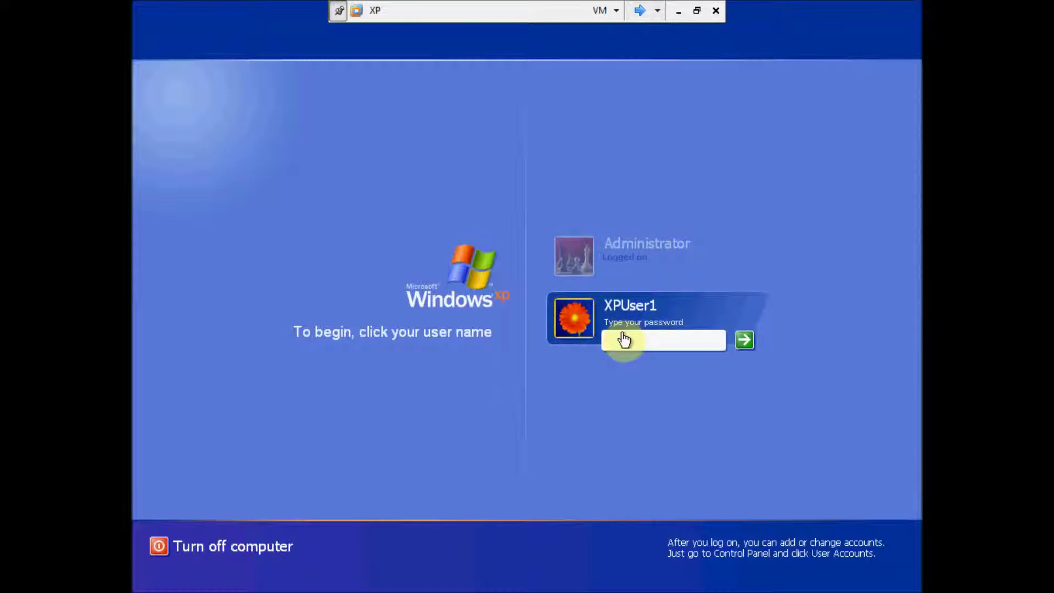
type("••••••")
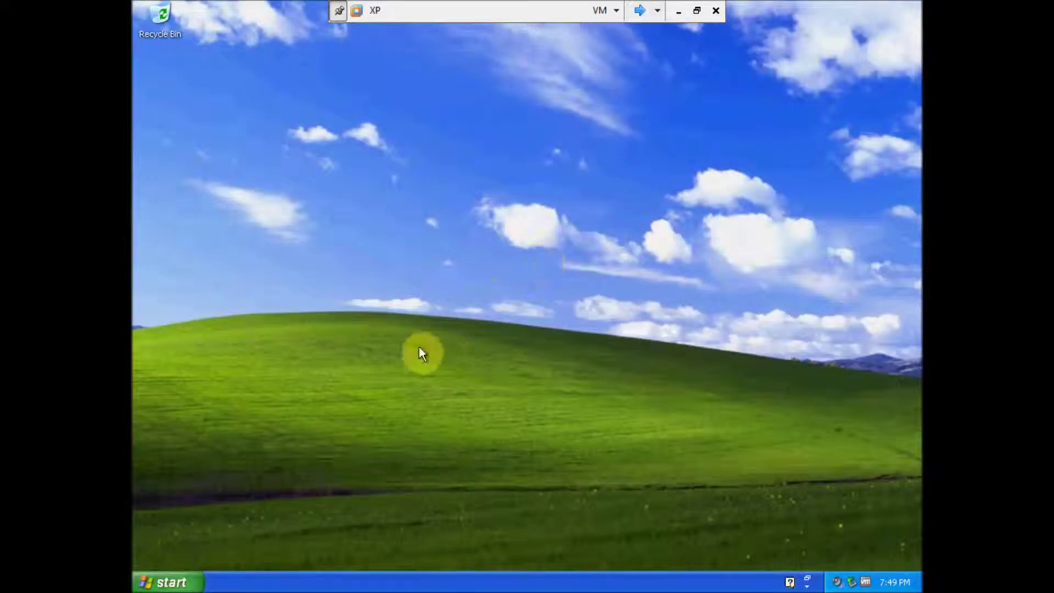
Step: Ping win7 from the XP Command Prompt, confirm 4 of 4 replies from 10.8.112.26, then close it
left_click(189, 582)
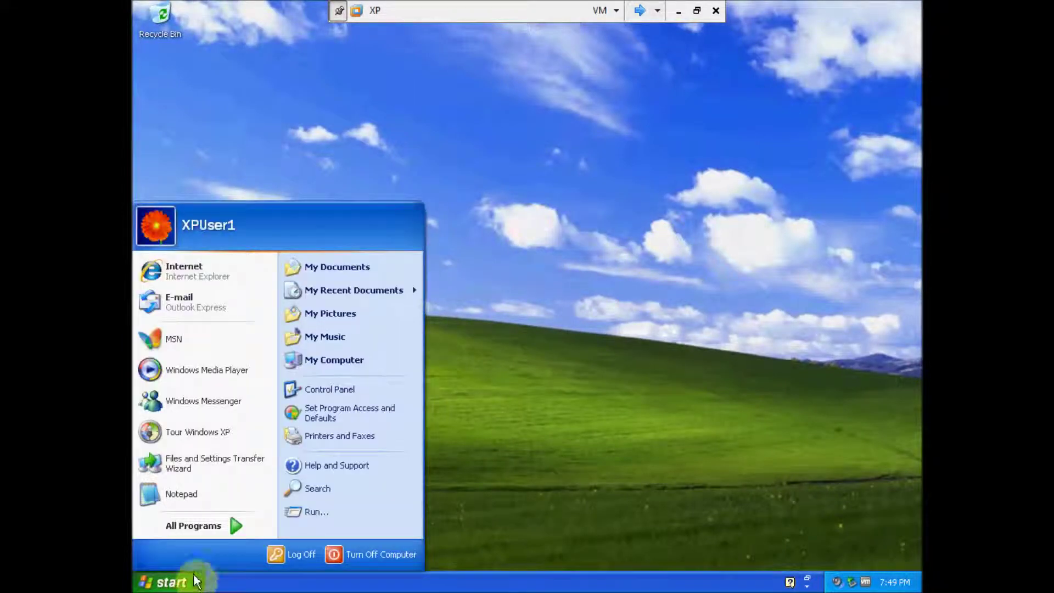
left_click(325, 510)
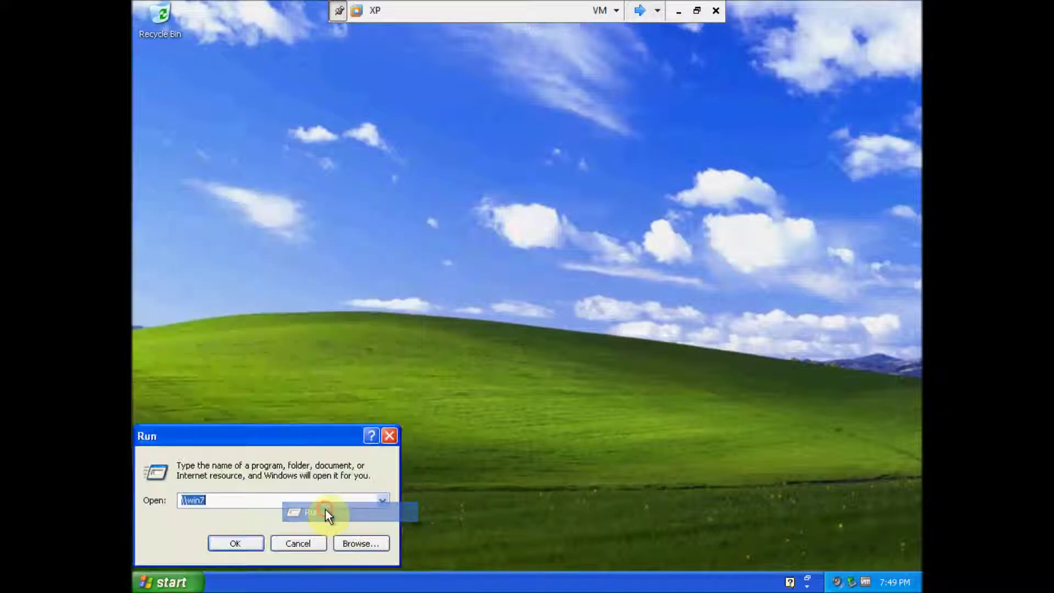
type("cmd")
key("Return")
type("ping win7")
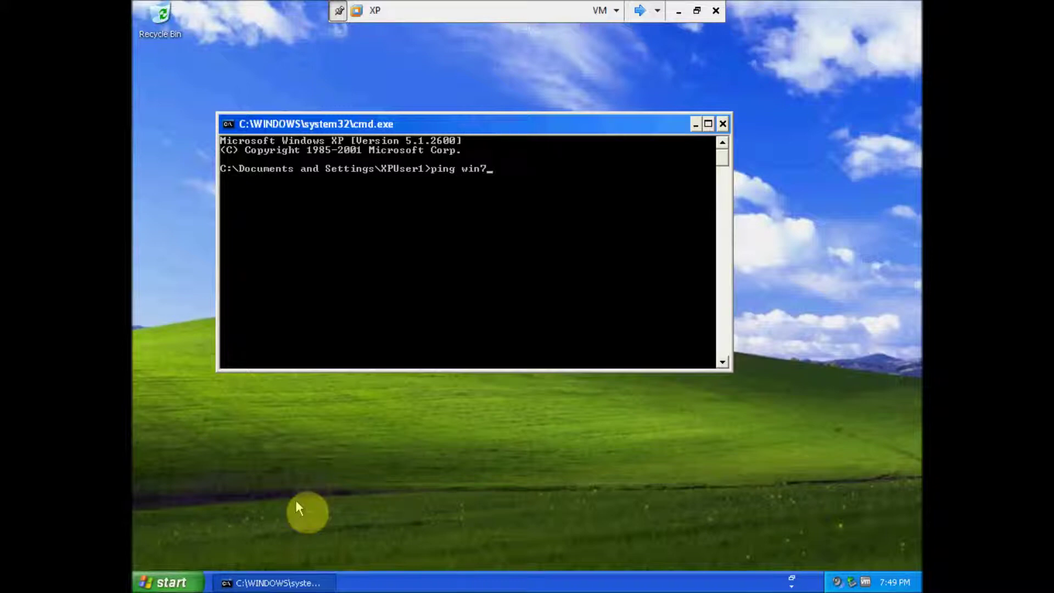
key("Return")
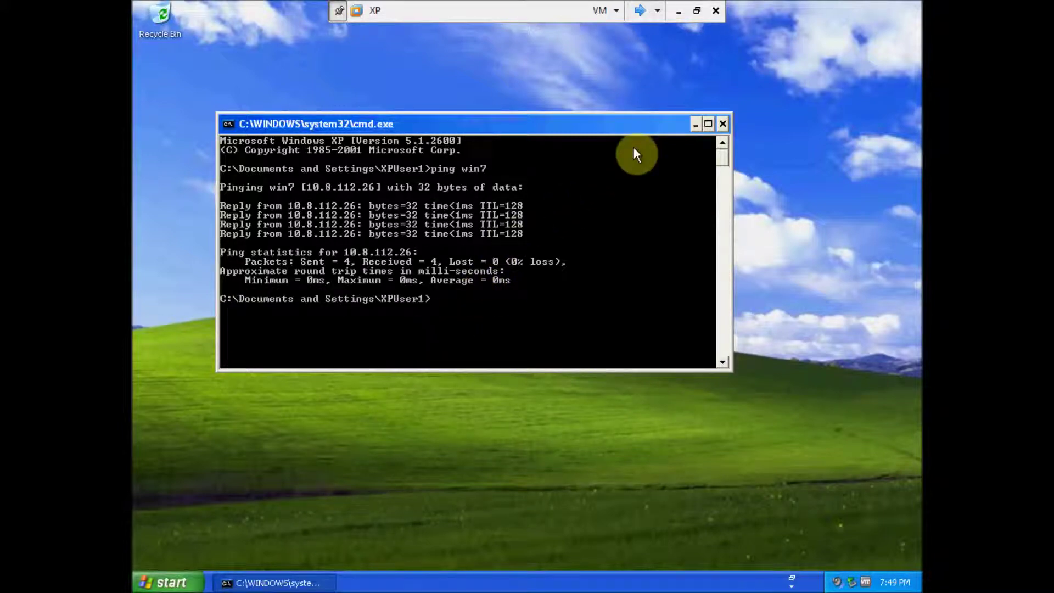
left_click(721, 124)
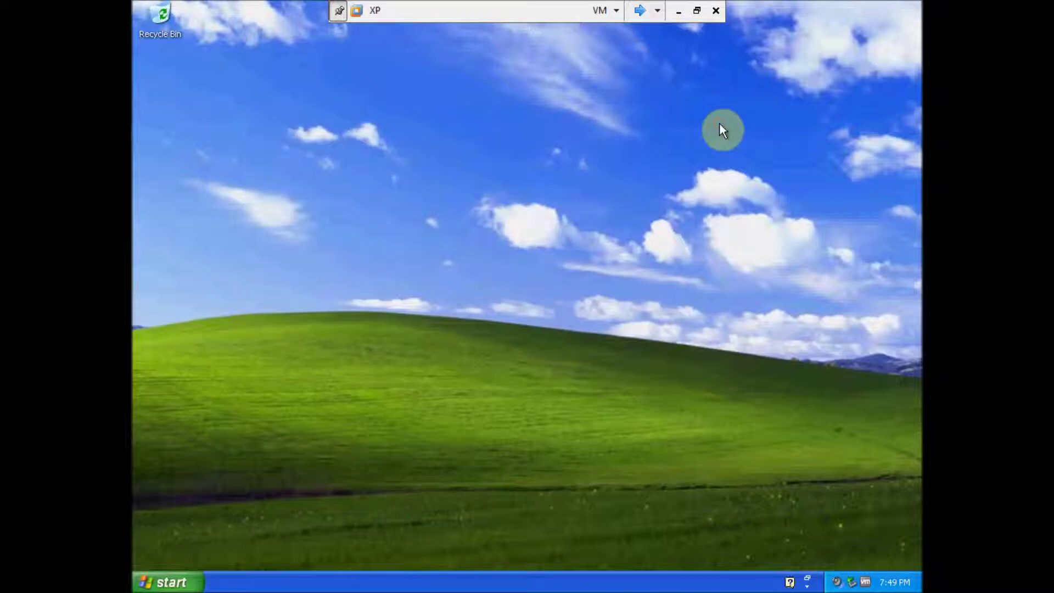
Step: Start Internet Explorer and load the saved CBC iPhone article favorite
left_click(168, 581)
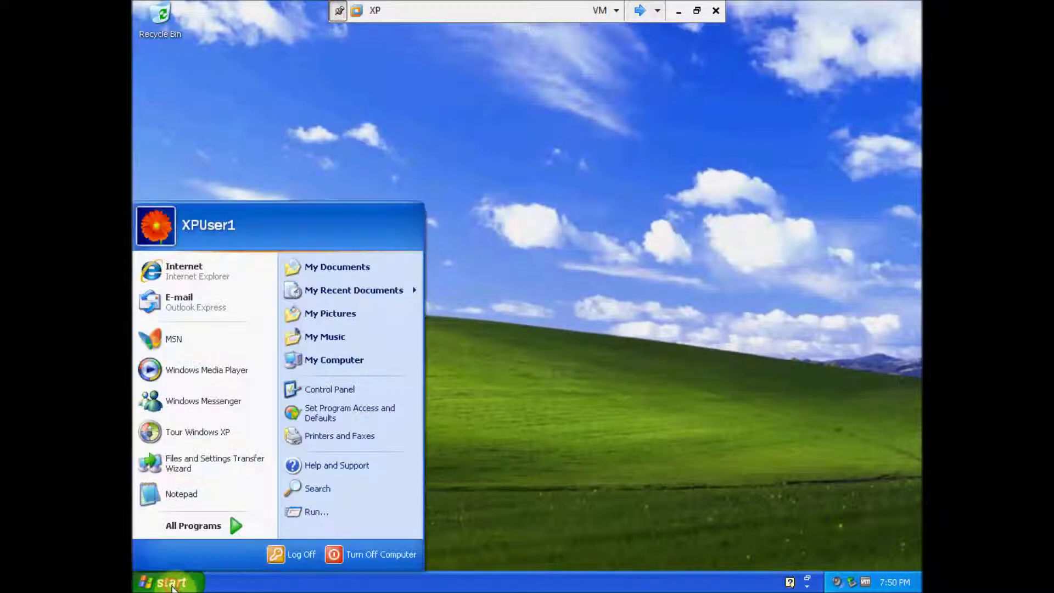
left_click(179, 269)
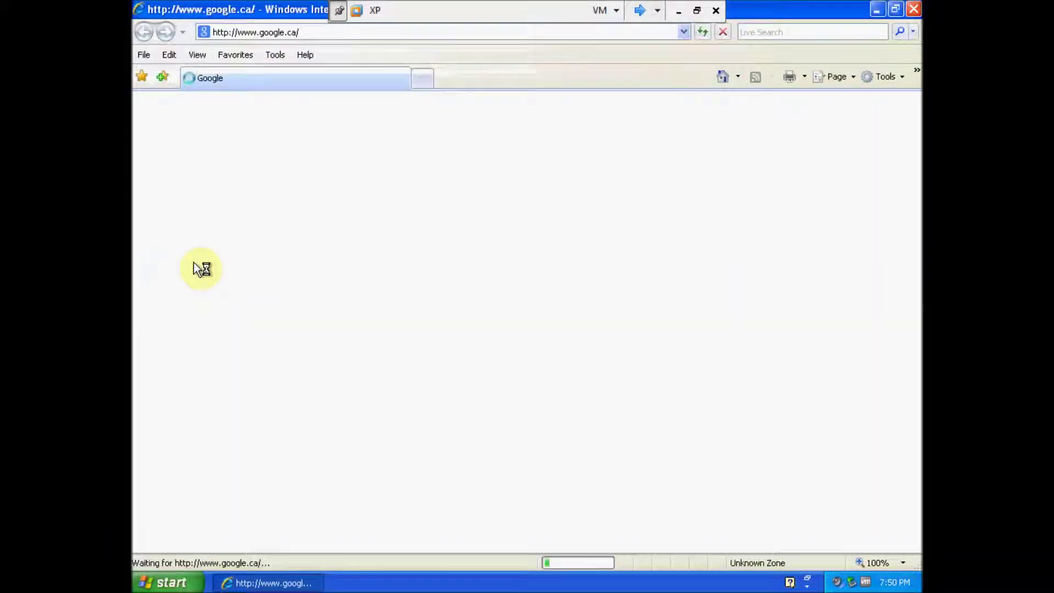
left_click(243, 56)
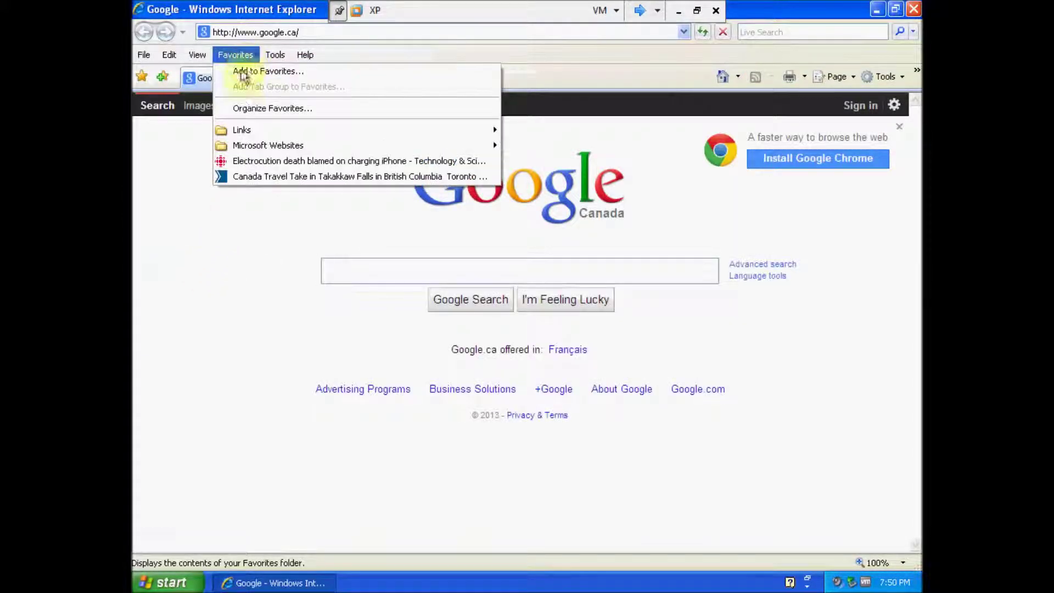
left_click(252, 160)
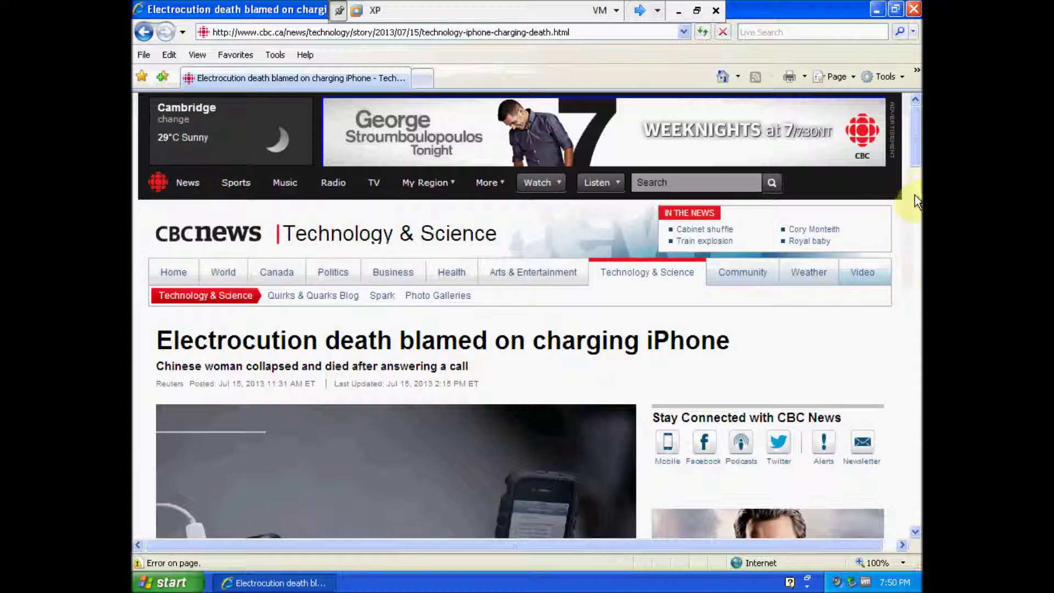
left_click_drag(913, 163, 914, 189)
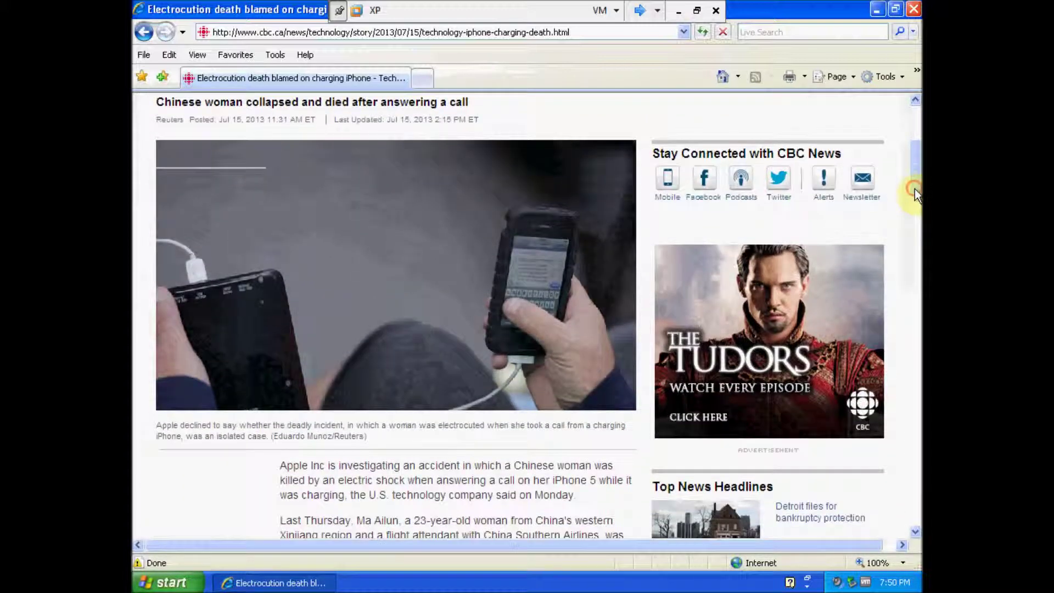
Step: Load the saved Takakkaw Falls travel favorite, then close Internet Explorer
left_click(232, 55)
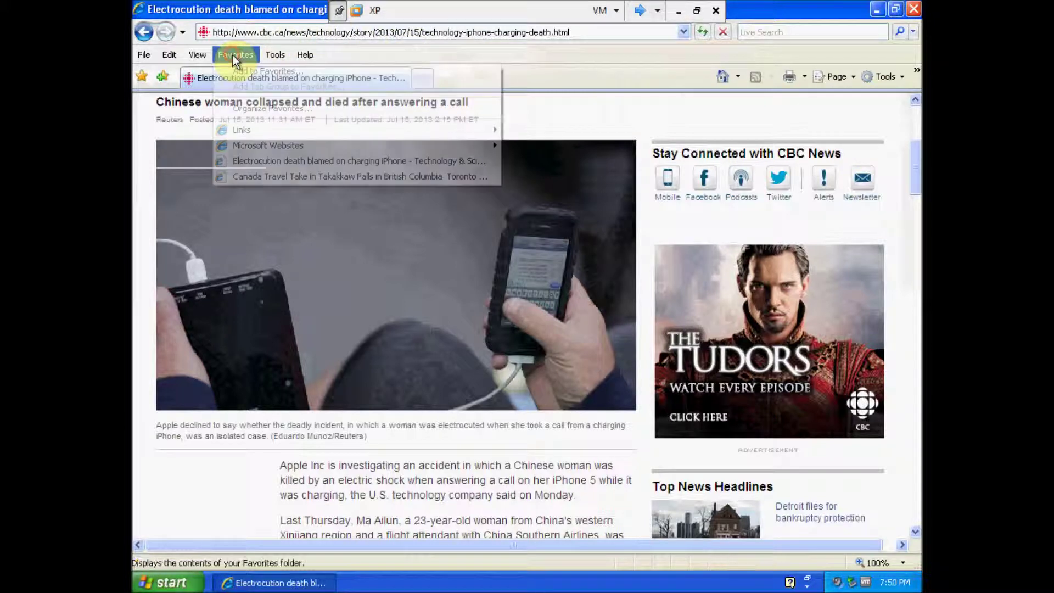
left_click(251, 177)
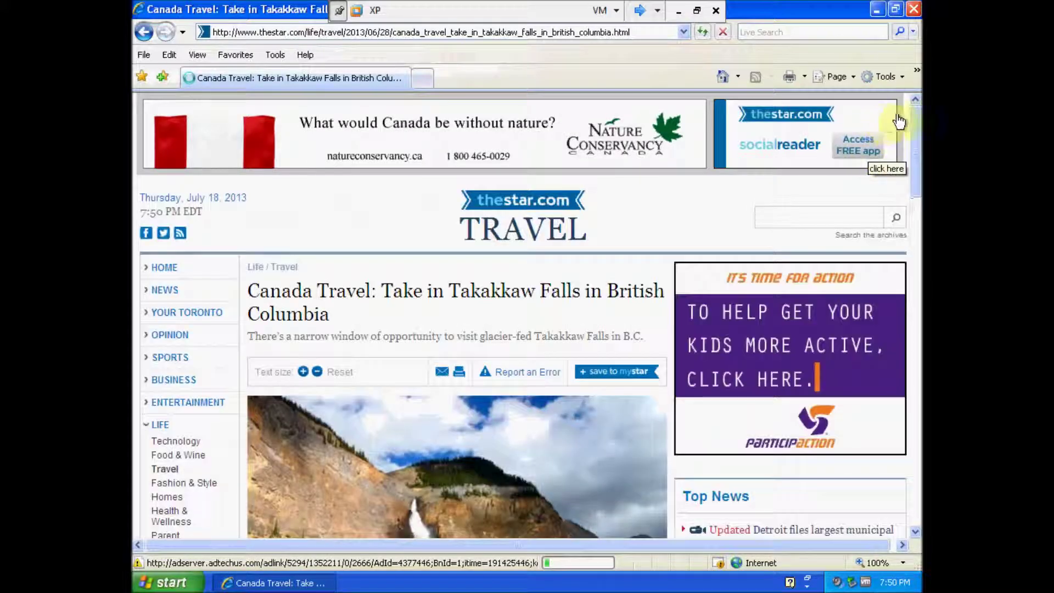
left_click_drag(916, 126, 917, 186)
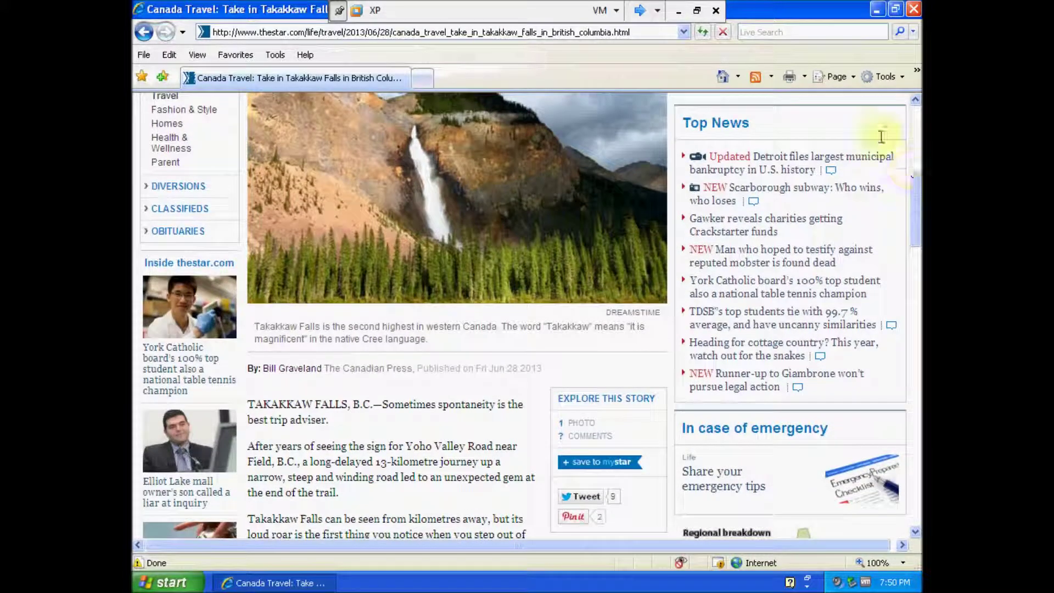
left_click(914, 13)
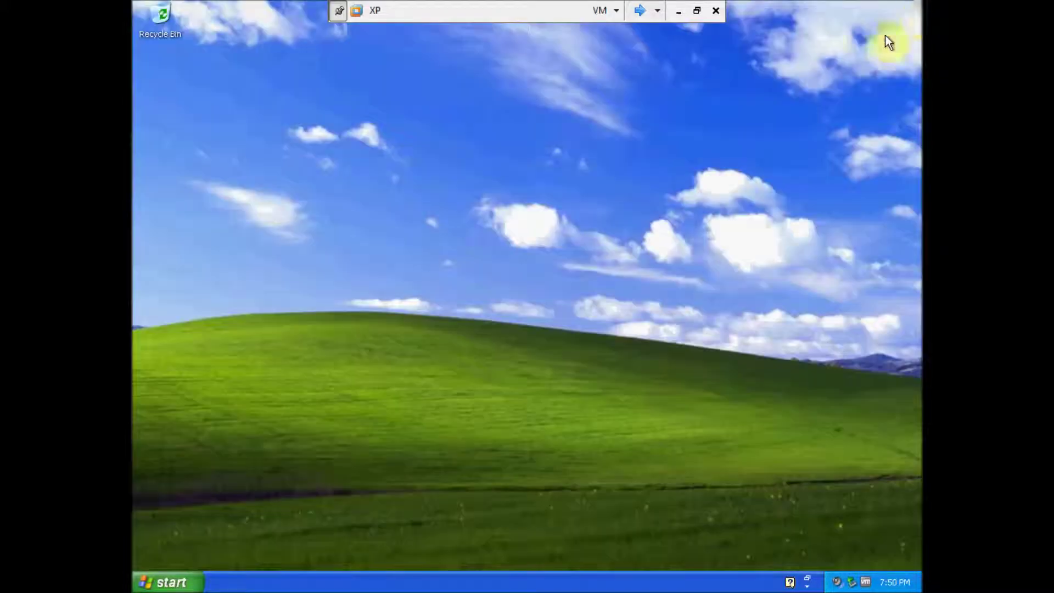
Step: View the Harvesting Oats picture from My Pictures full size, then close the viewer
left_click(184, 581)
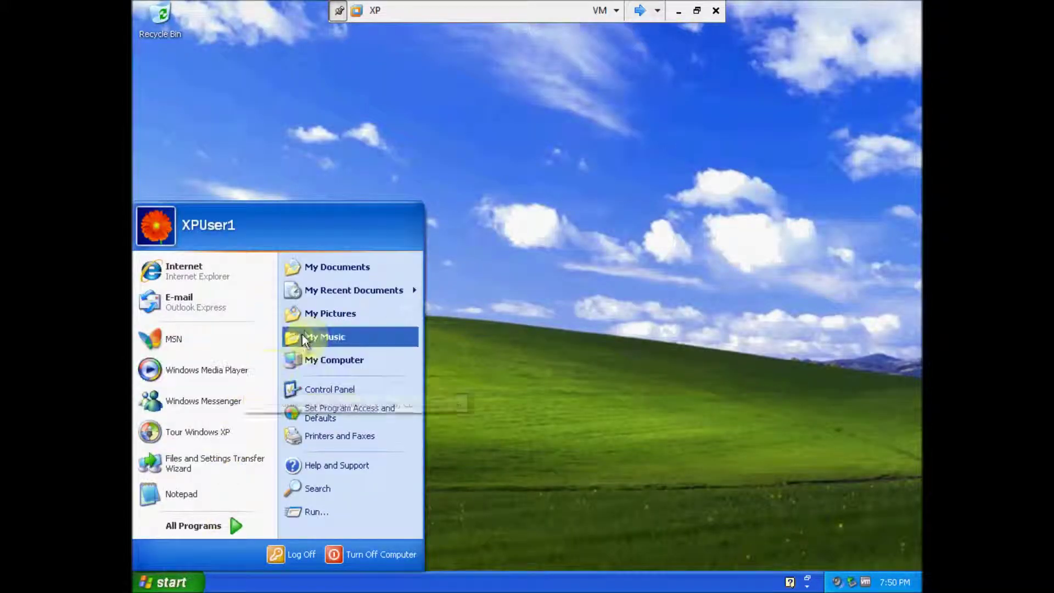
left_click(315, 313)
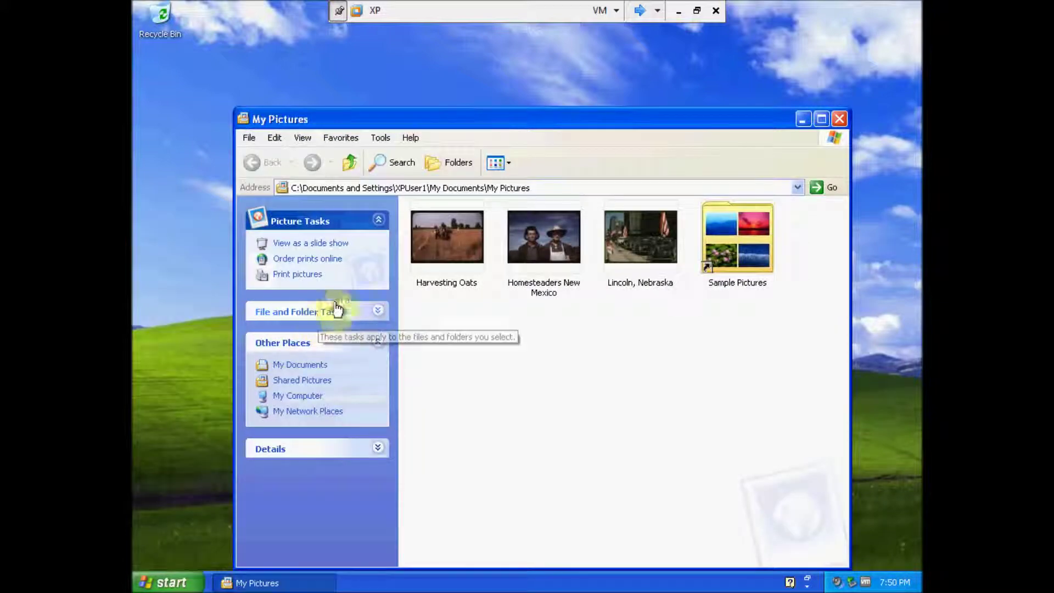
left_click(427, 241)
double_click(424, 235)
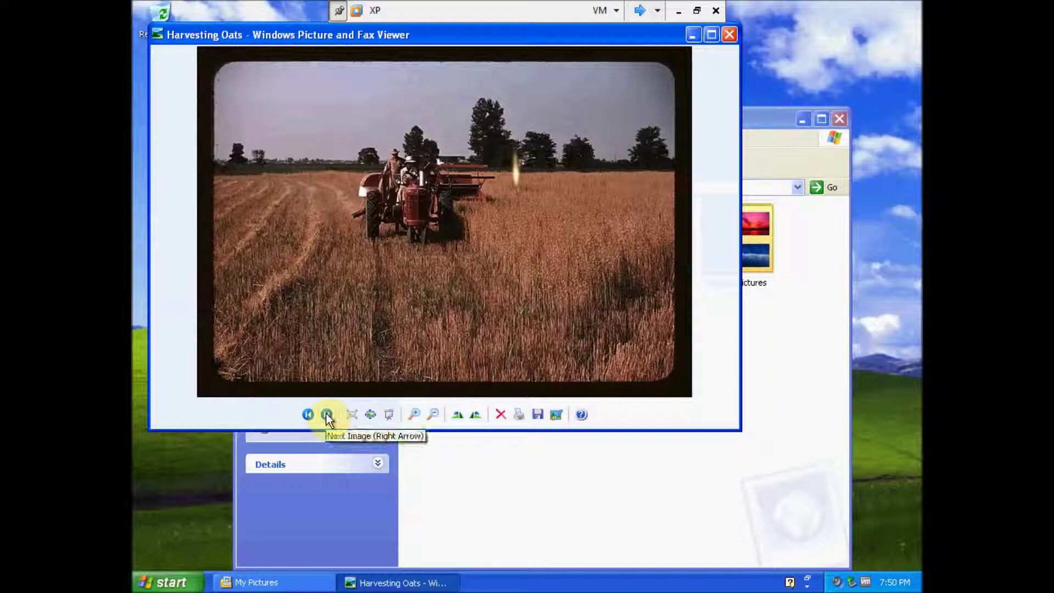
left_click(728, 35)
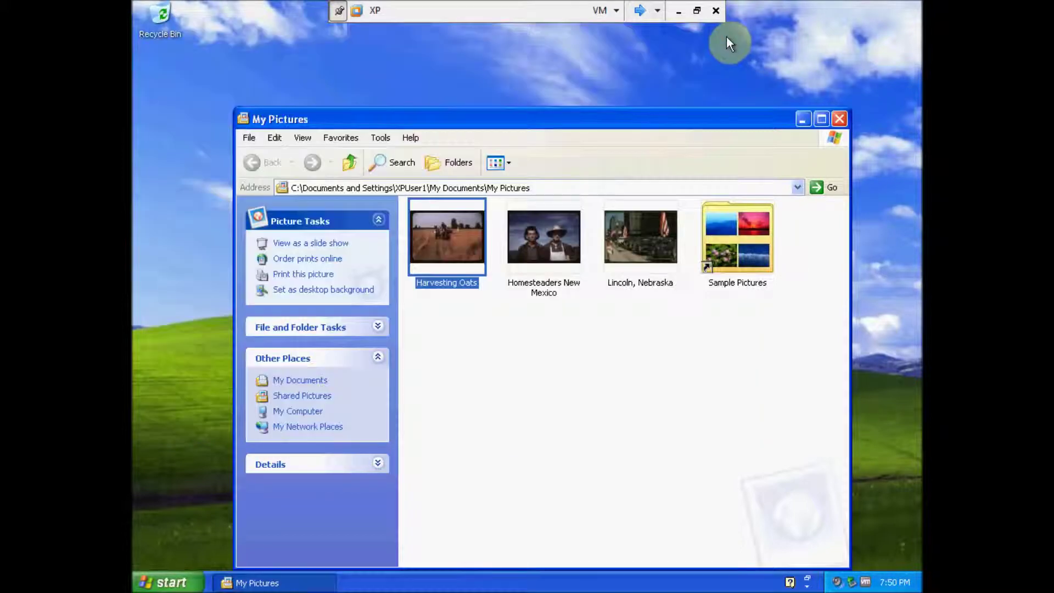
Step: Browse My Documents > Important Files and the XPUser Files folder on Local Disk (C:)
left_click(303, 381)
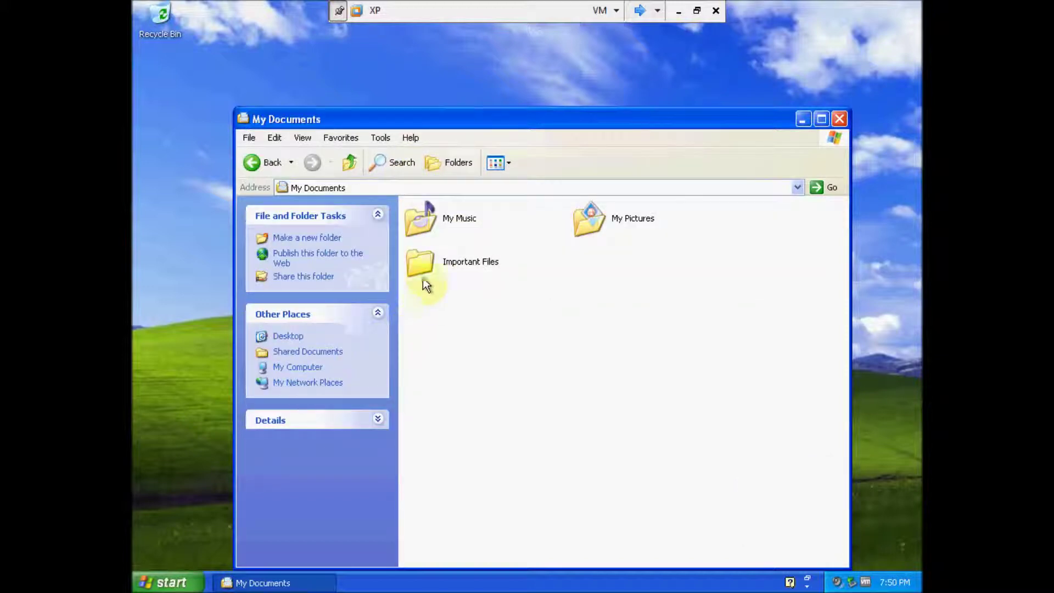
double_click(420, 255)
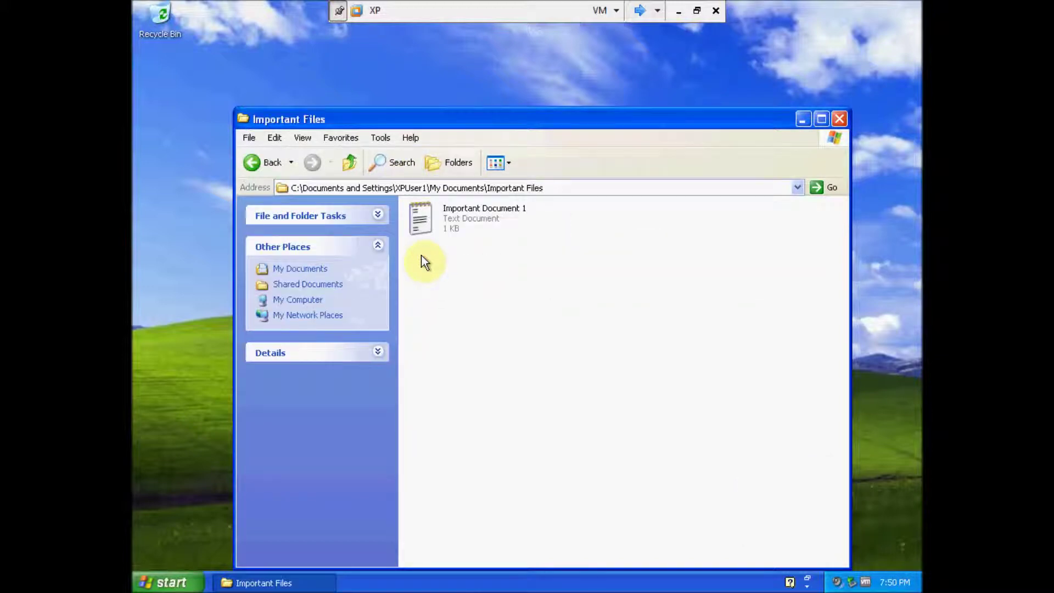
mouse_move(411, 222)
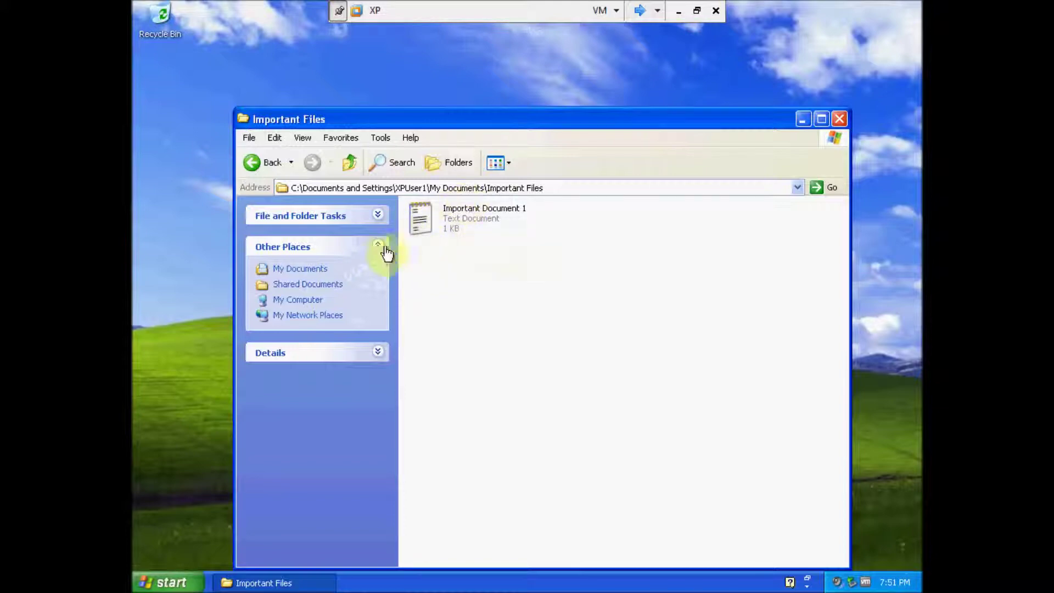
left_click(311, 301)
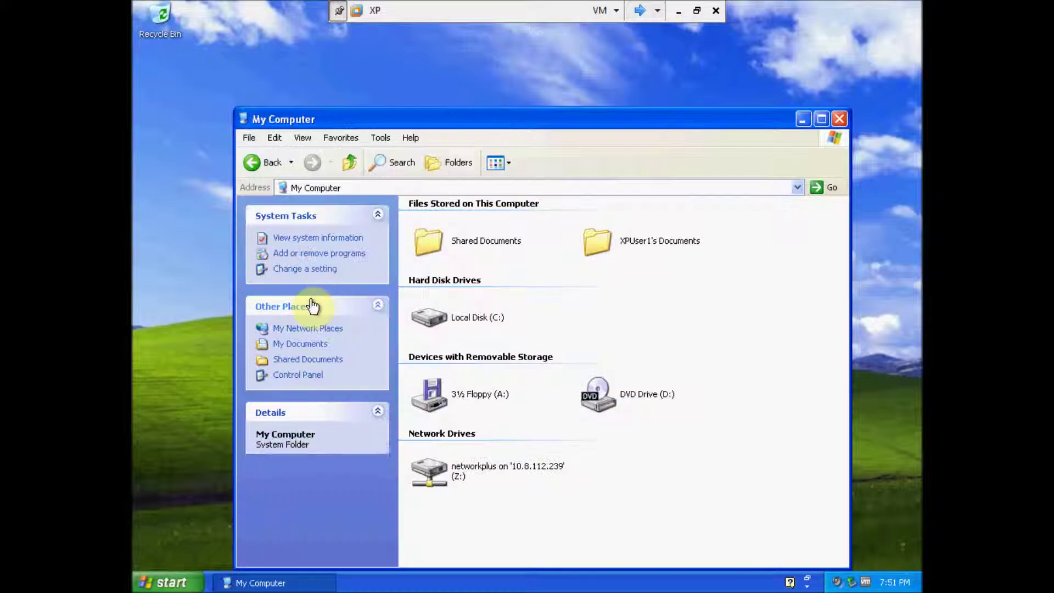
double_click(469, 318)
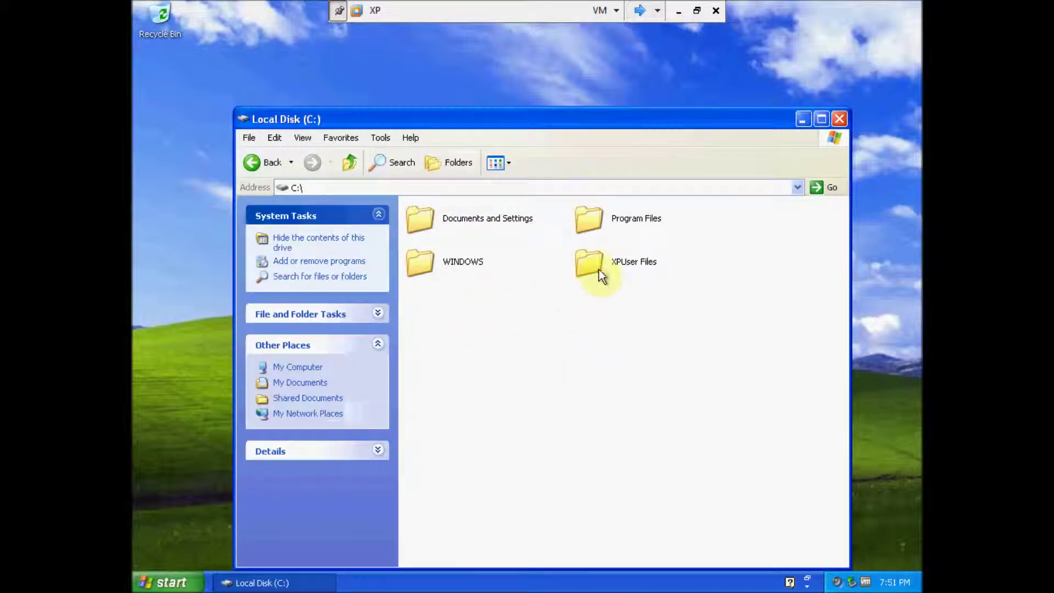
double_click(594, 264)
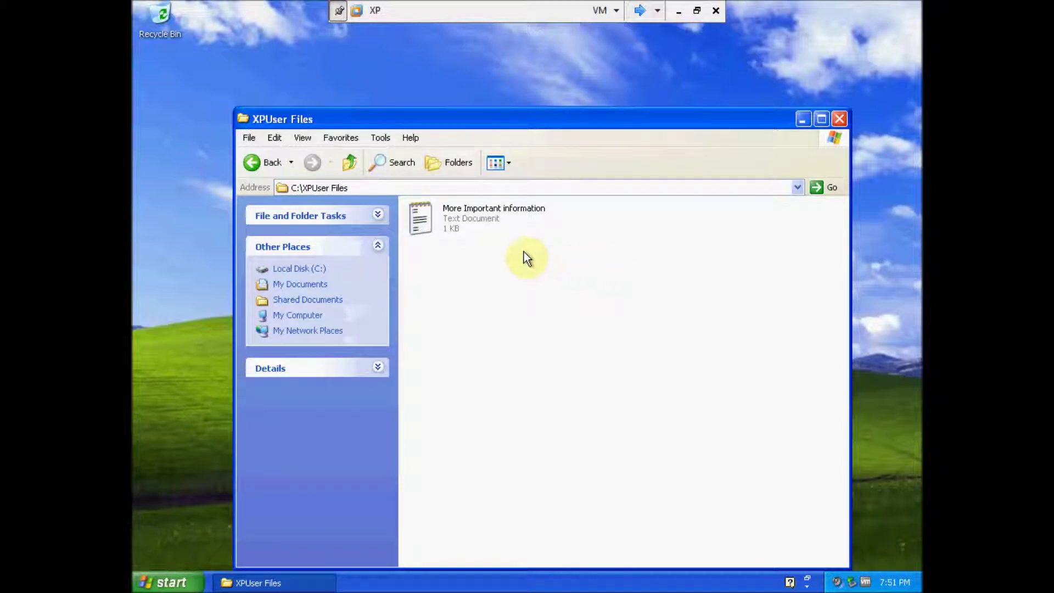
left_click(257, 162)
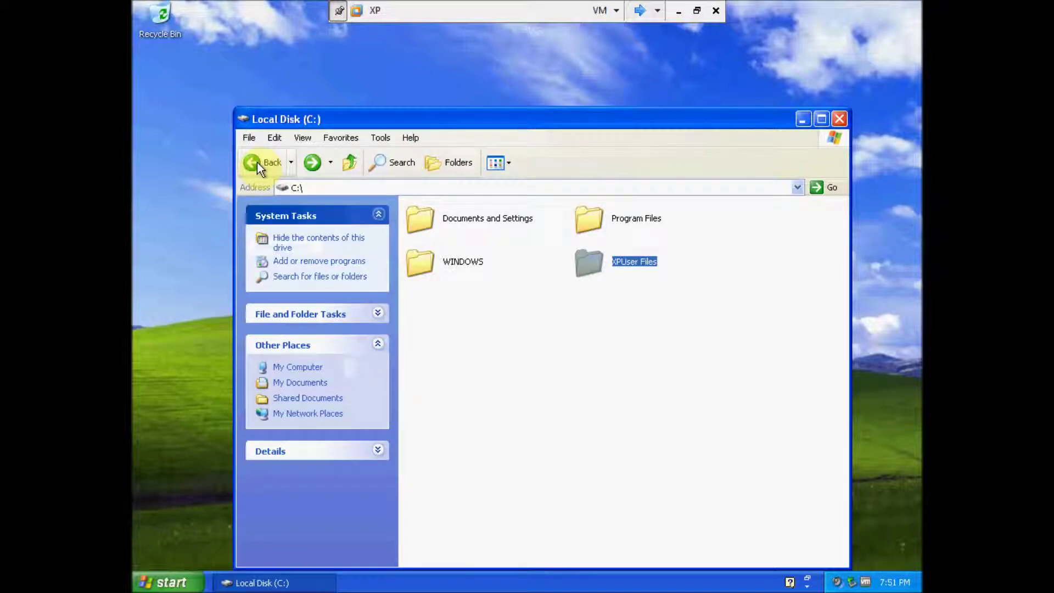
left_click(257, 162)
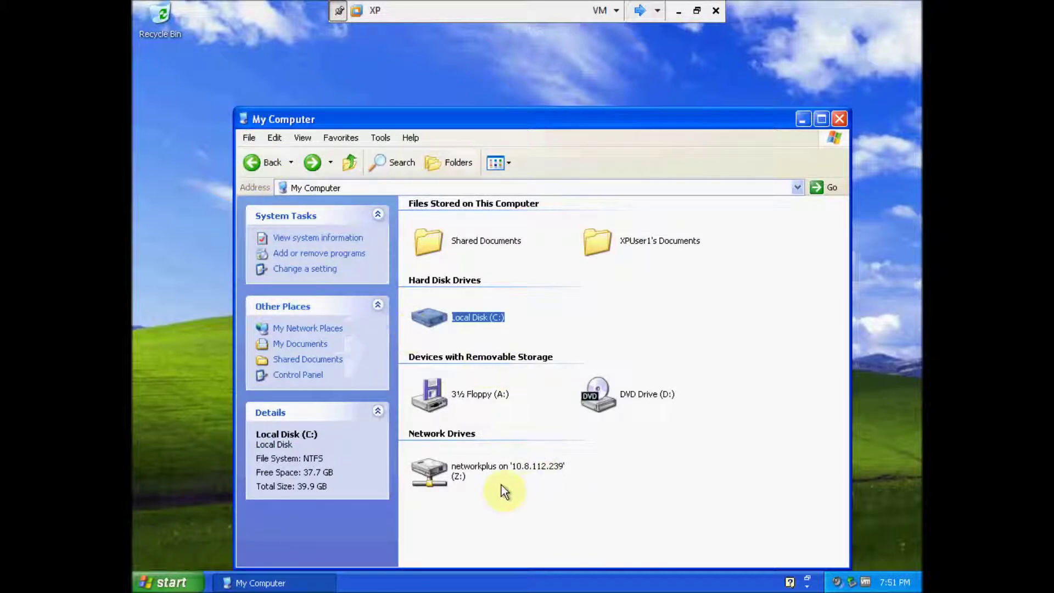
Step: Open network drive Z: to see its Network + folder, then close the window
double_click(471, 471)
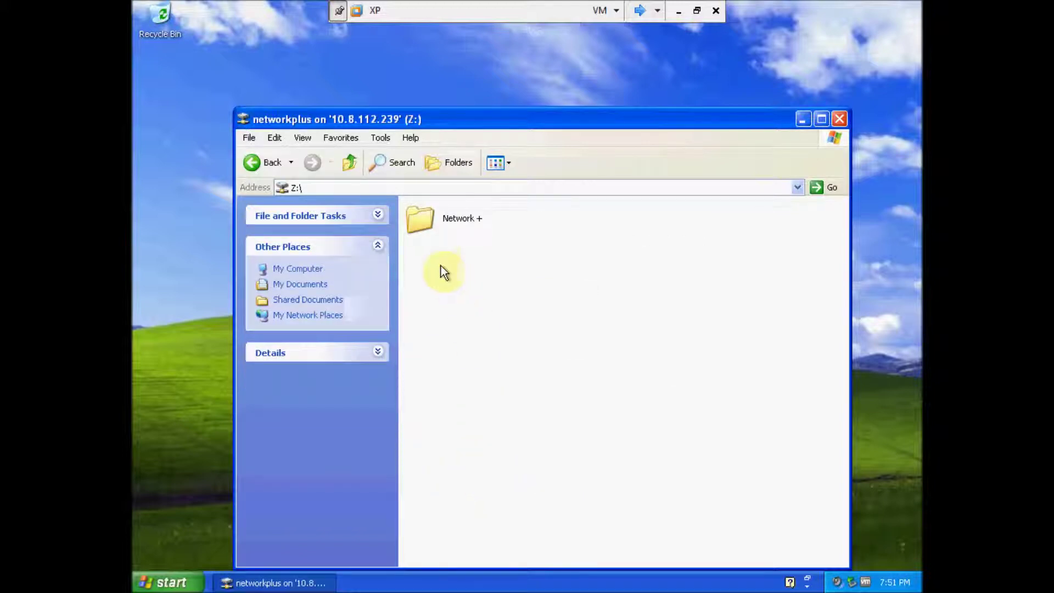
left_click(252, 162)
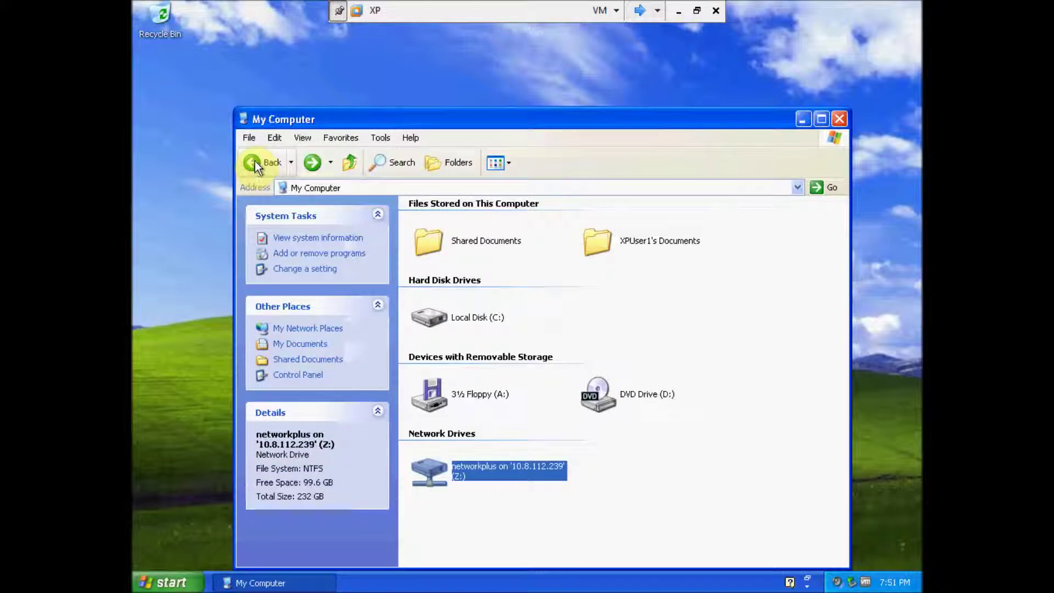
left_click(839, 119)
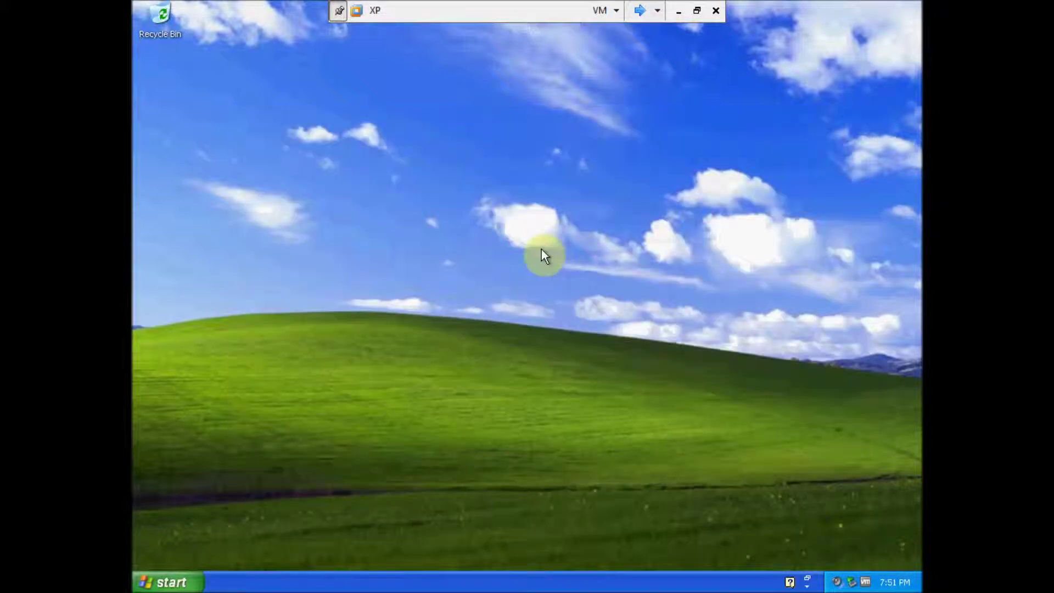
Step: Log the XP user off Windows XP
left_click(193, 584)
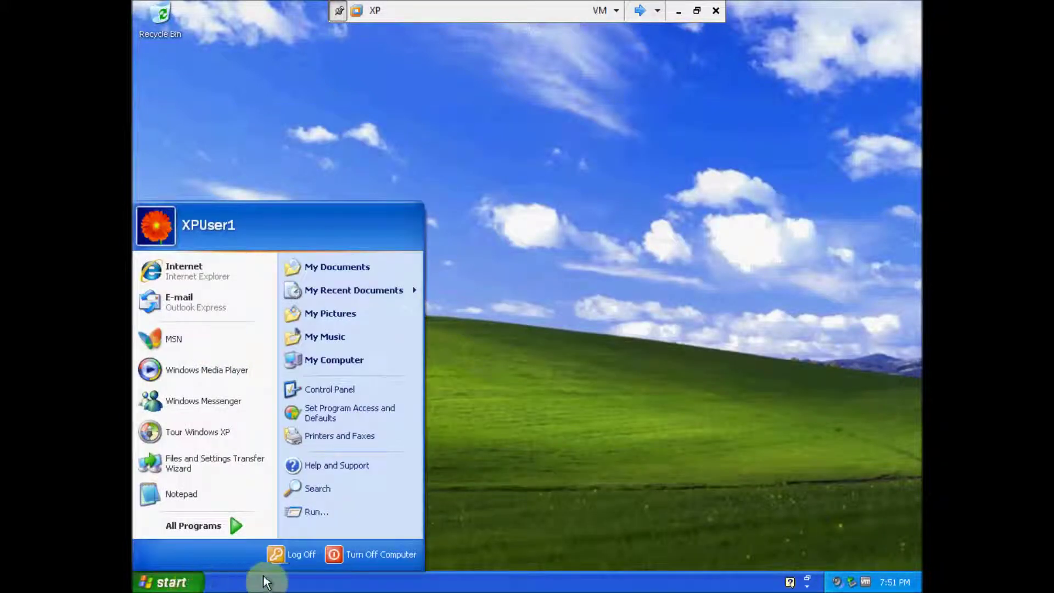
left_click(281, 554)
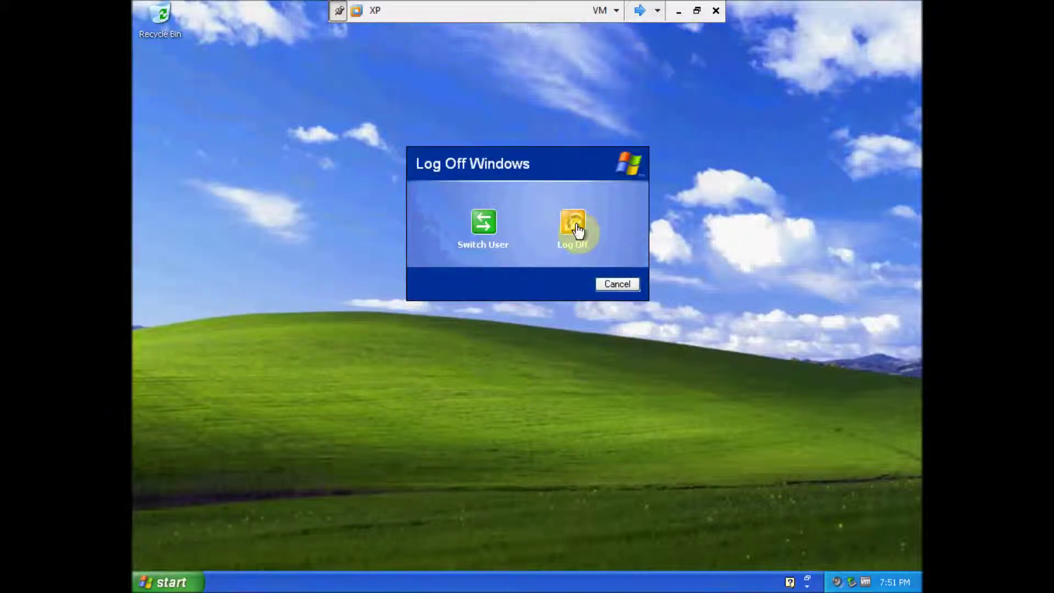
left_click(575, 225)
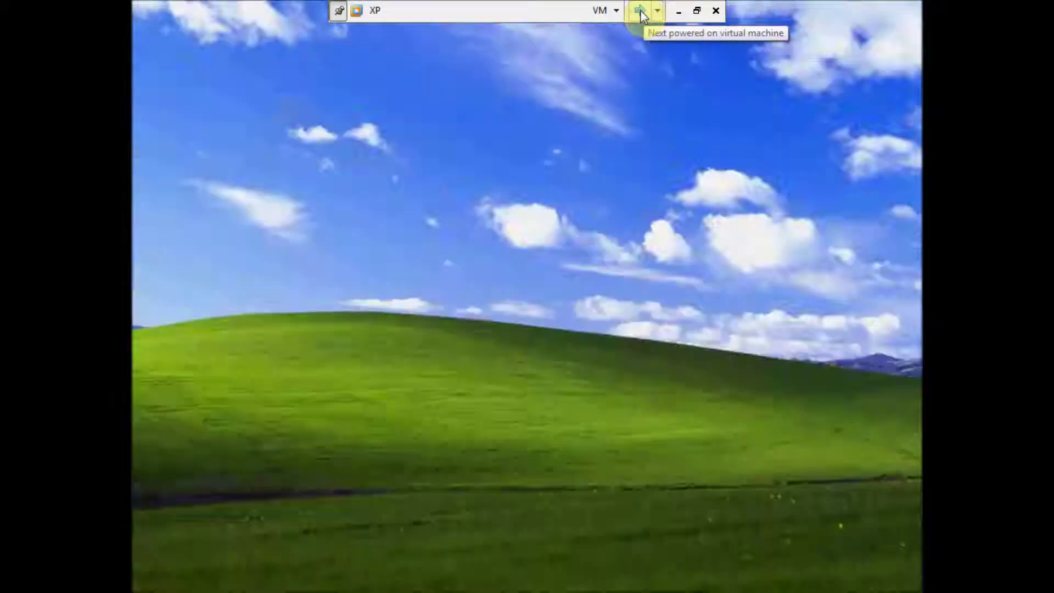
Step: Switch to the Windows 7 virtual machine and open Computer from the Start menu
left_click(640, 10)
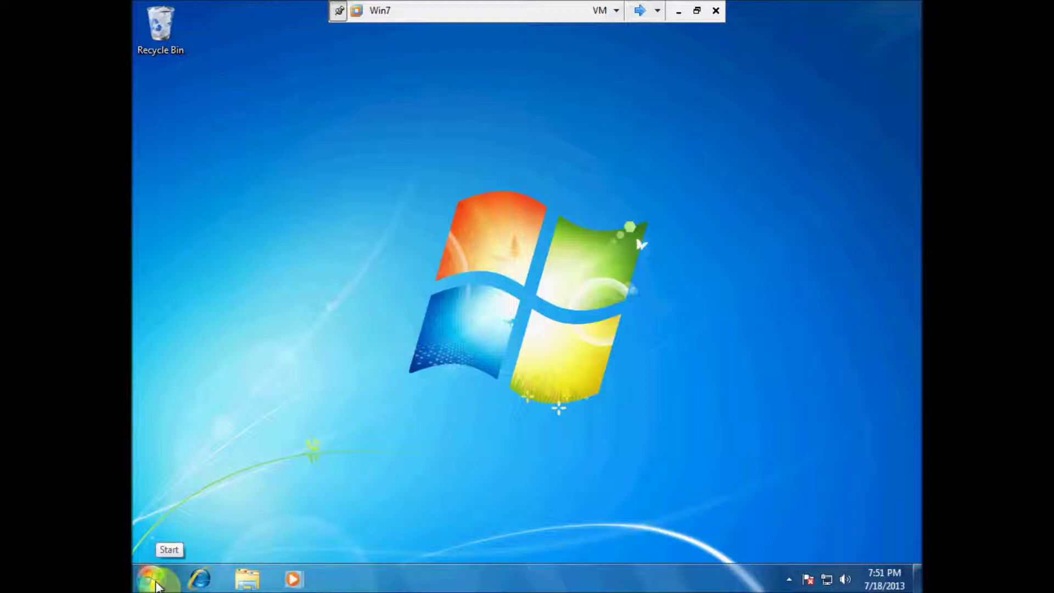
left_click(155, 581)
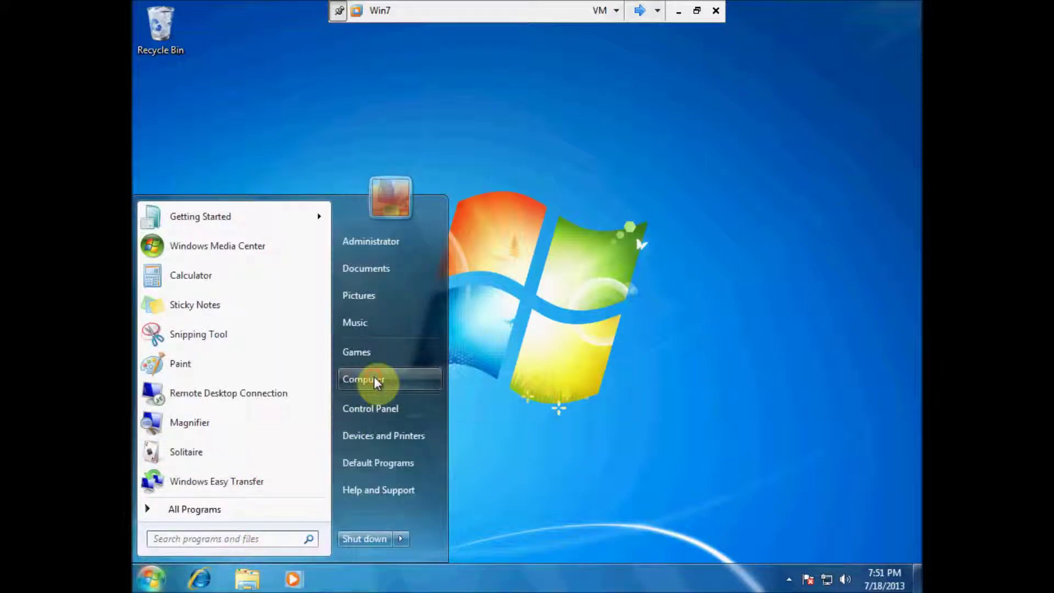
left_click(375, 381)
Step: Create a new folder named EasyTransfer on Local Disk (C:)
left_click(422, 176)
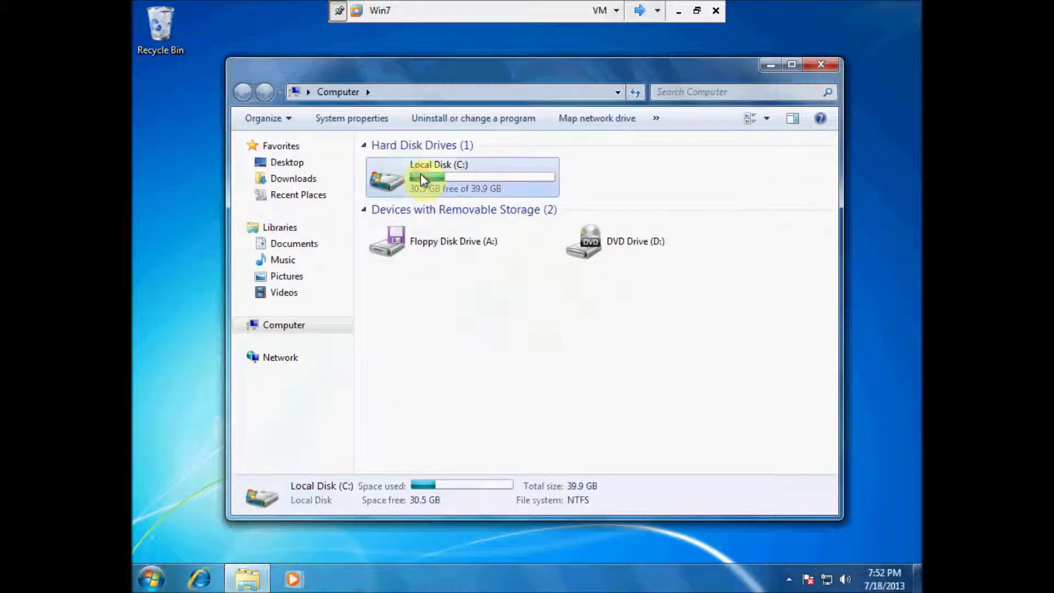
double_click(420, 174)
right_click(390, 251)
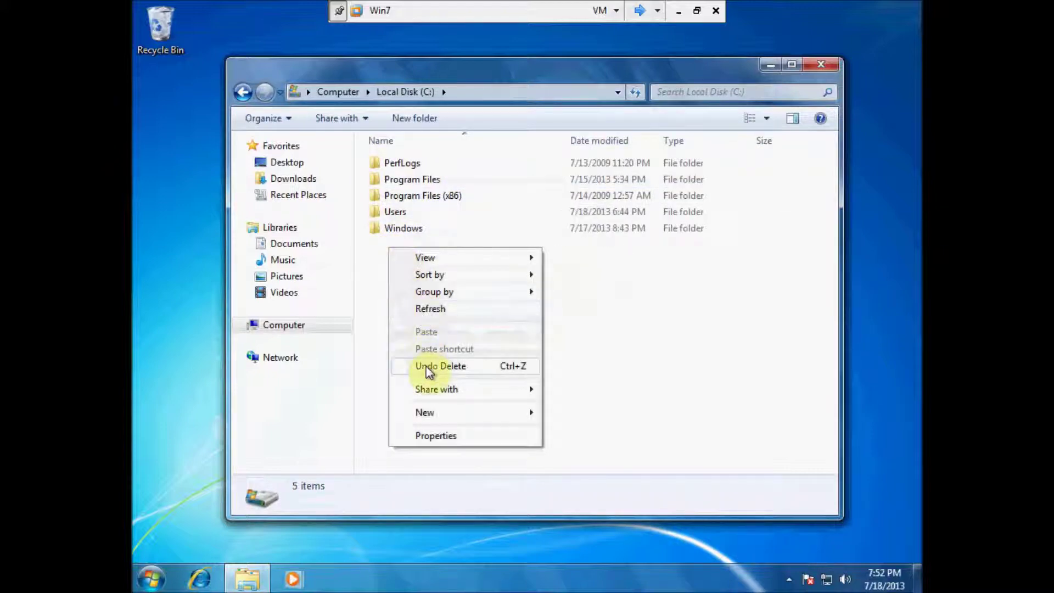
left_click(426, 419)
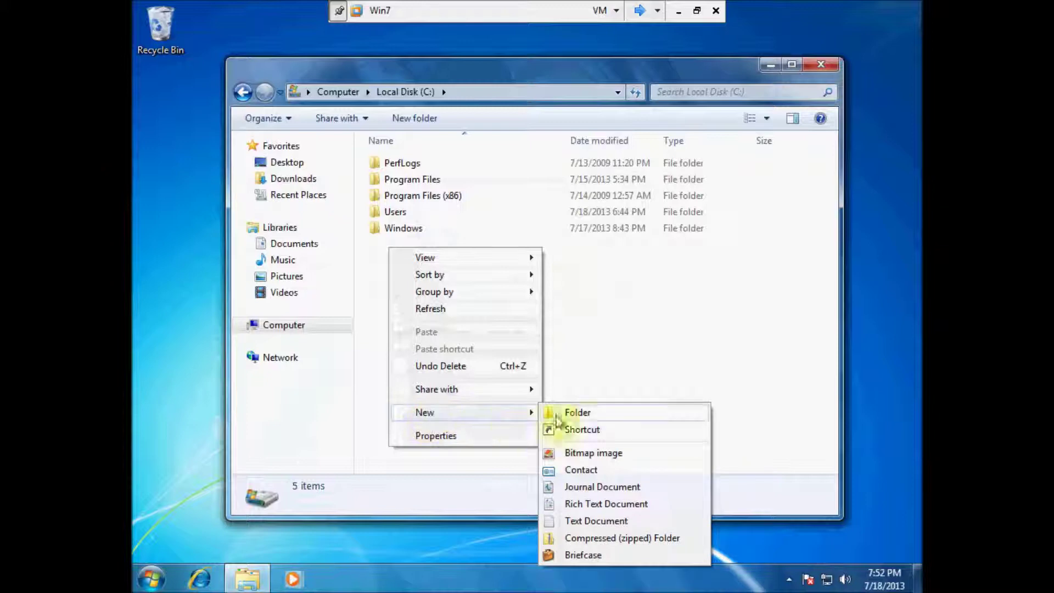
left_click(577, 412)
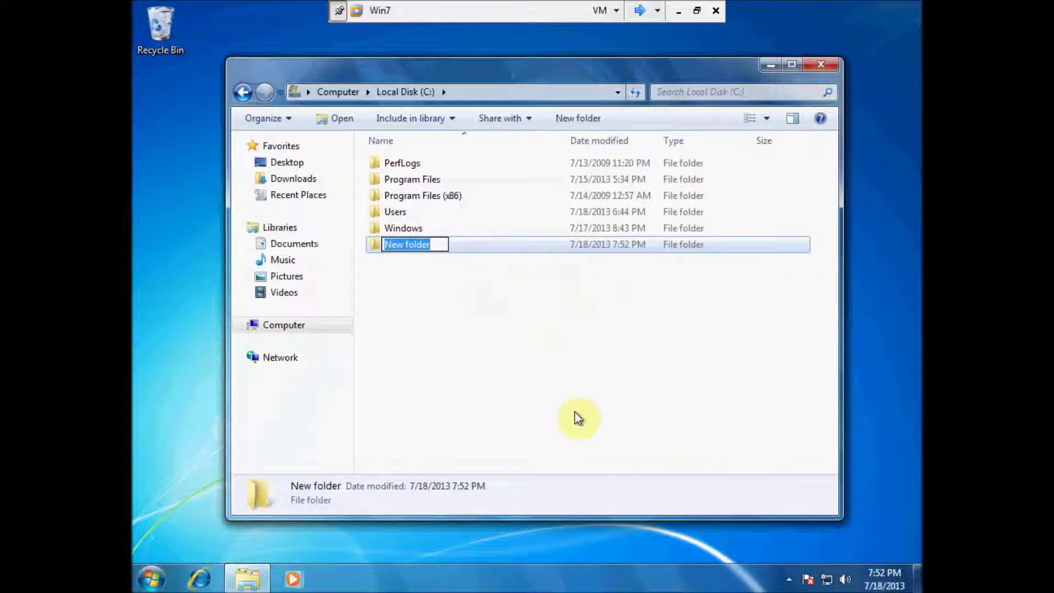
type("Ea")
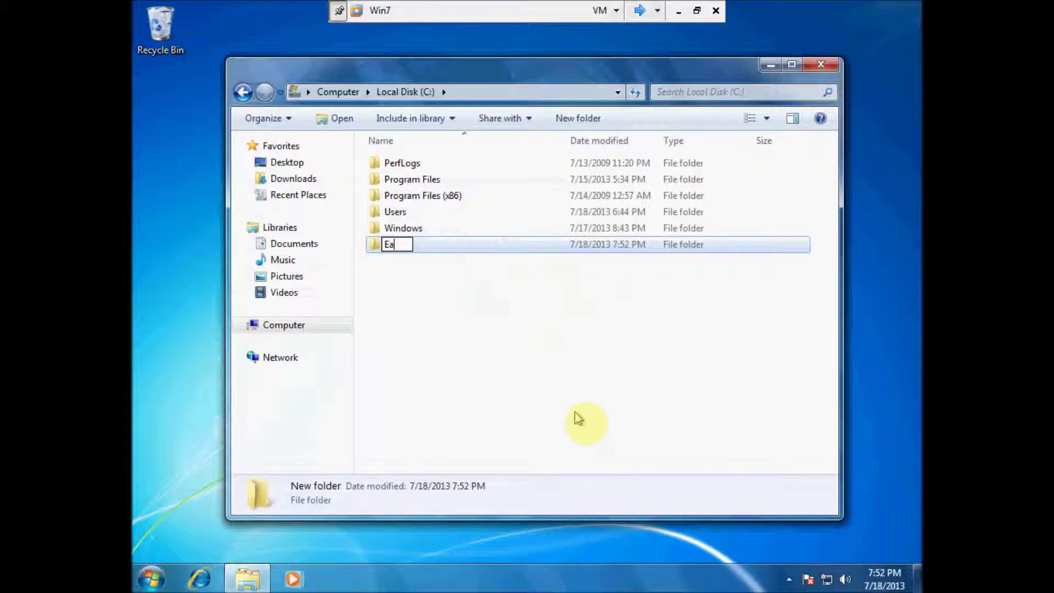
type("syTrans")
type("fer")
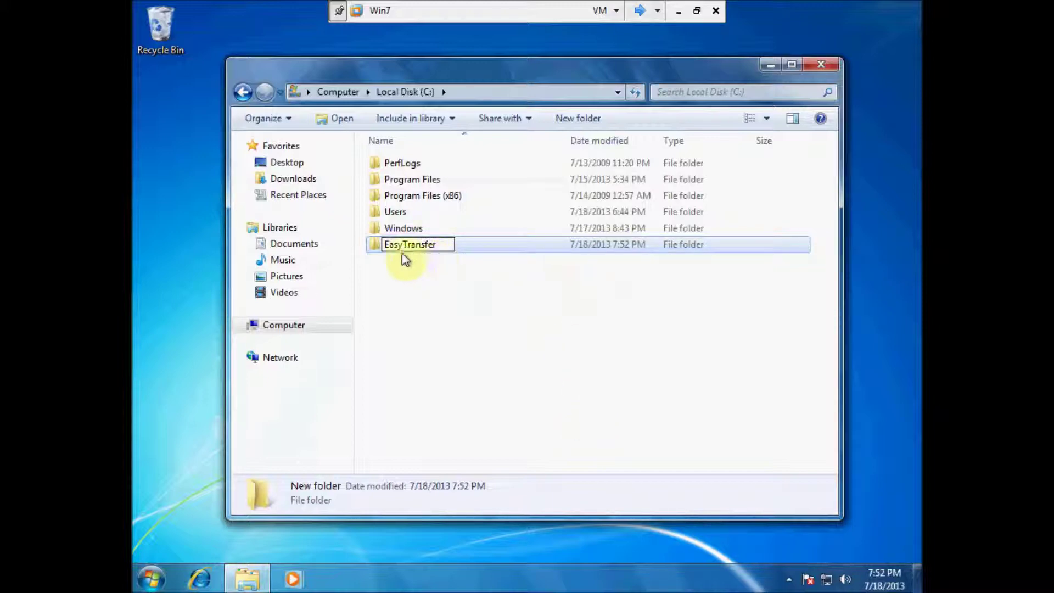
Step: Share the EasyTransfer folder as \\WIN7\EasyTransfer via Advanced Sharing, then close Explorer
right_click(378, 246)
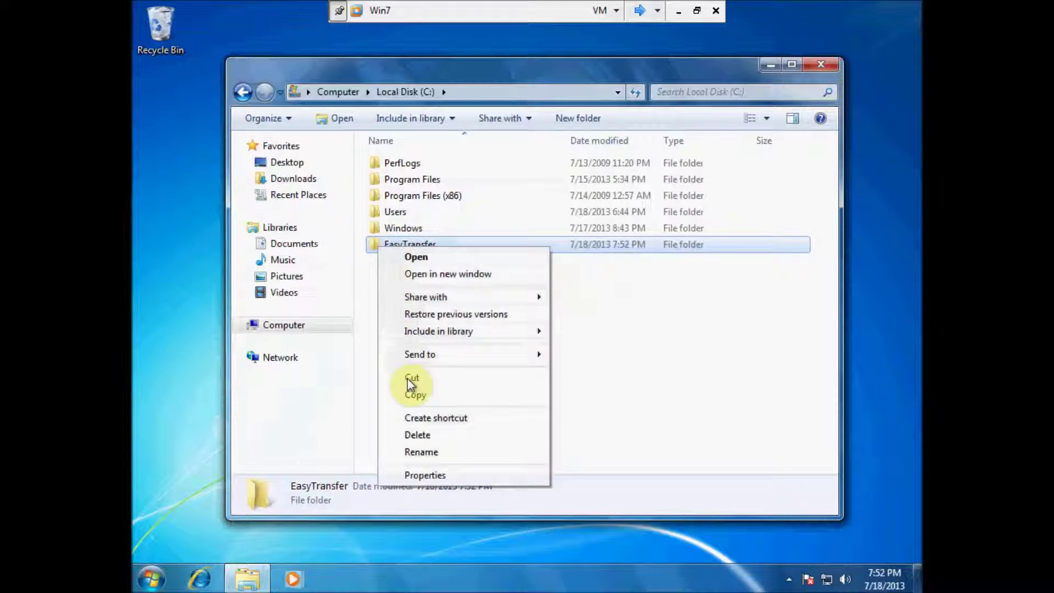
left_click(425, 475)
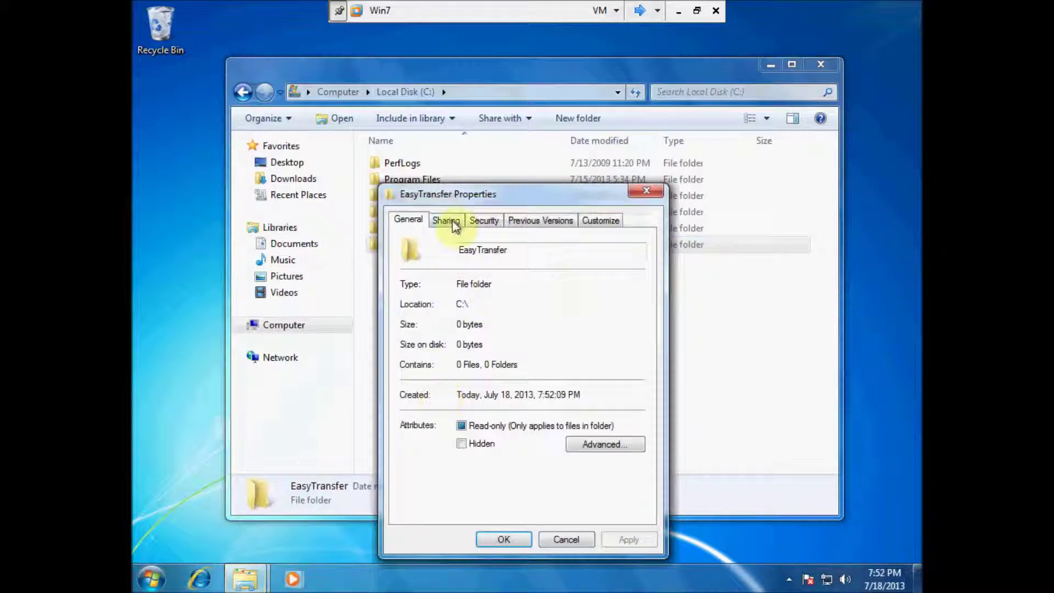
left_click(447, 220)
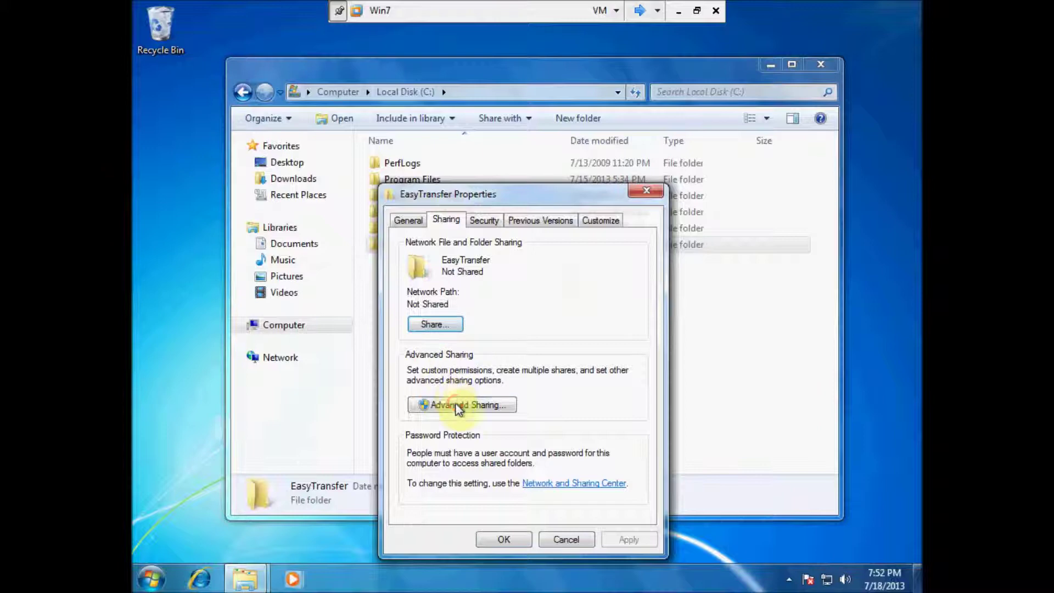
left_click(459, 406)
left_click(409, 248)
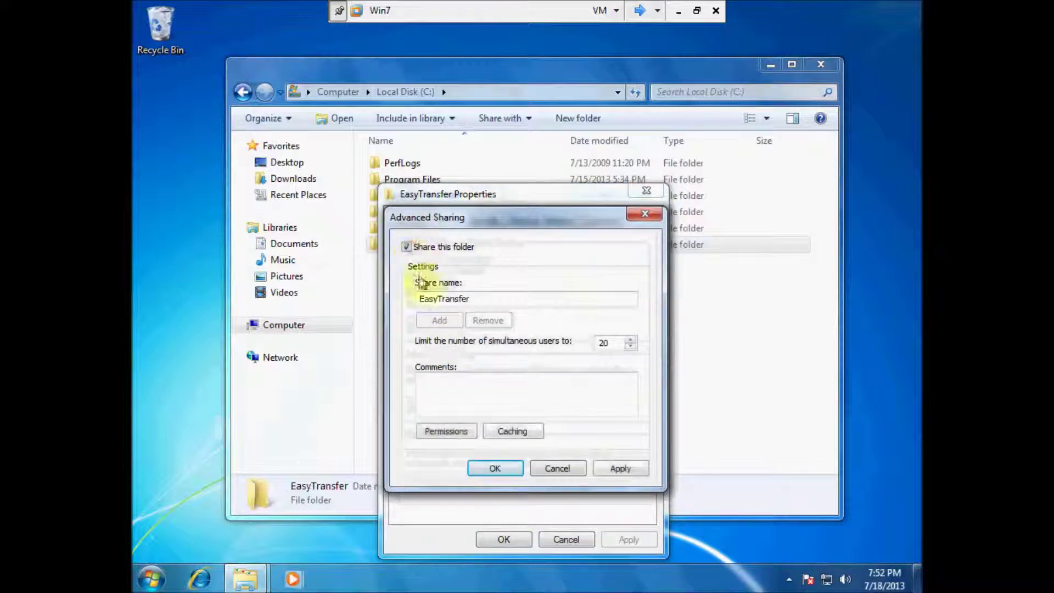
left_click(502, 469)
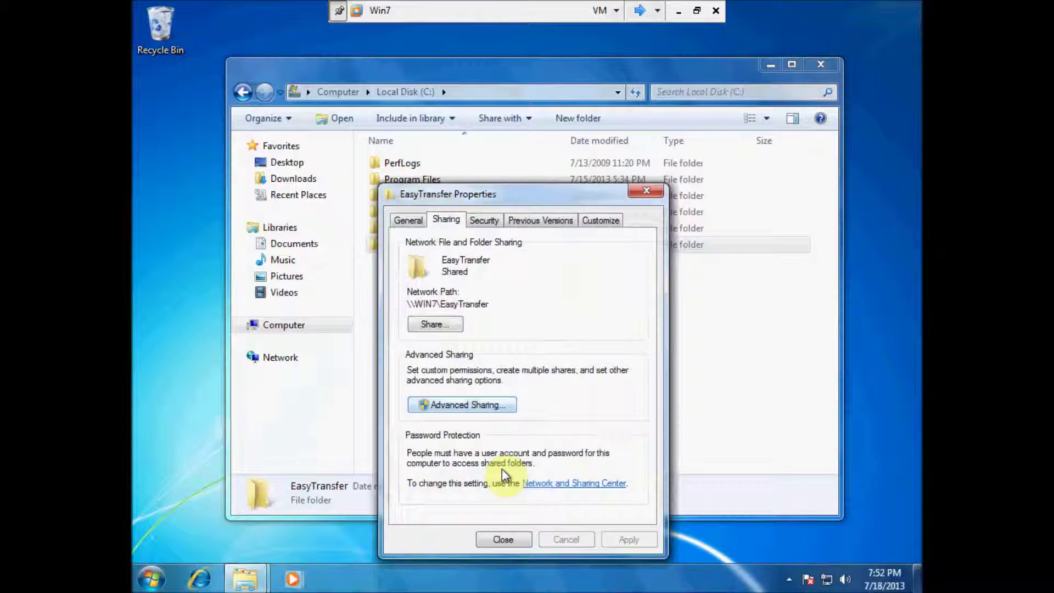
left_click(504, 540)
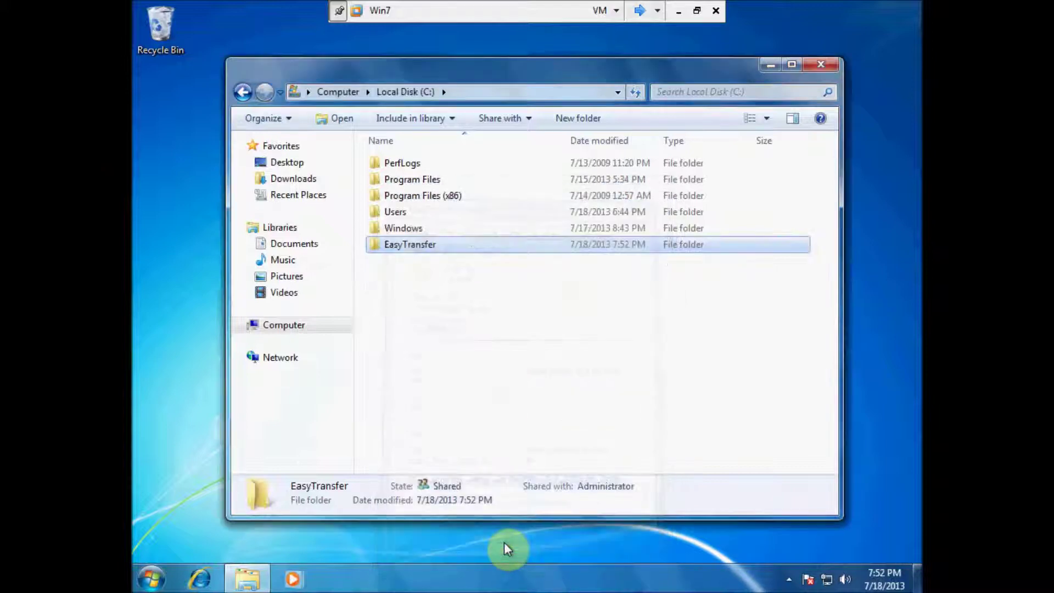
left_click(820, 63)
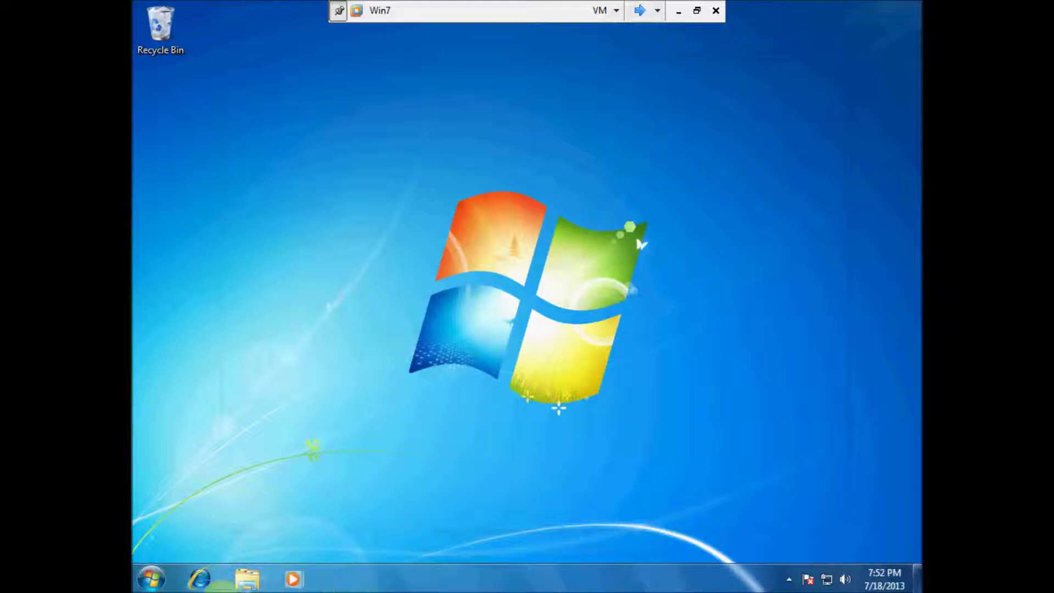
Step: Launch Windows Easy Transfer and choose network transfer, this is my new computer, install it now
left_click(151, 579)
left_click(198, 538)
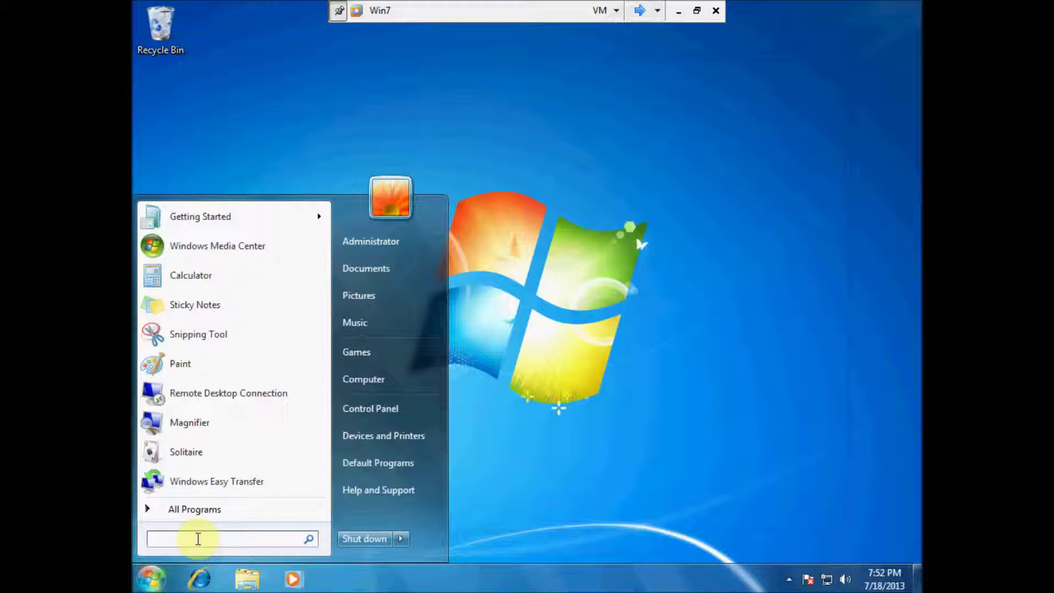
left_click(206, 480)
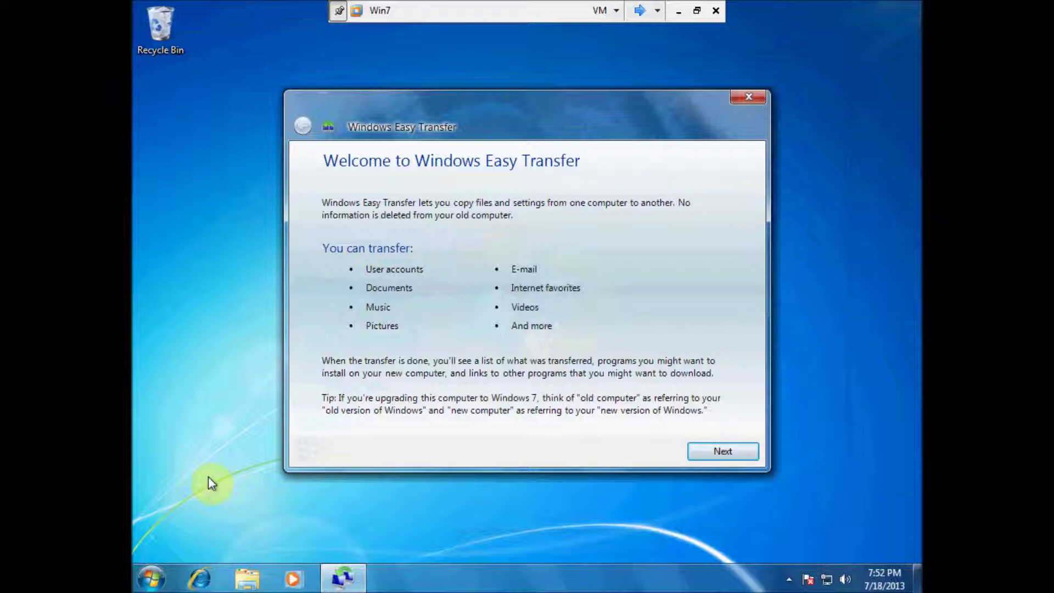
left_click(726, 452)
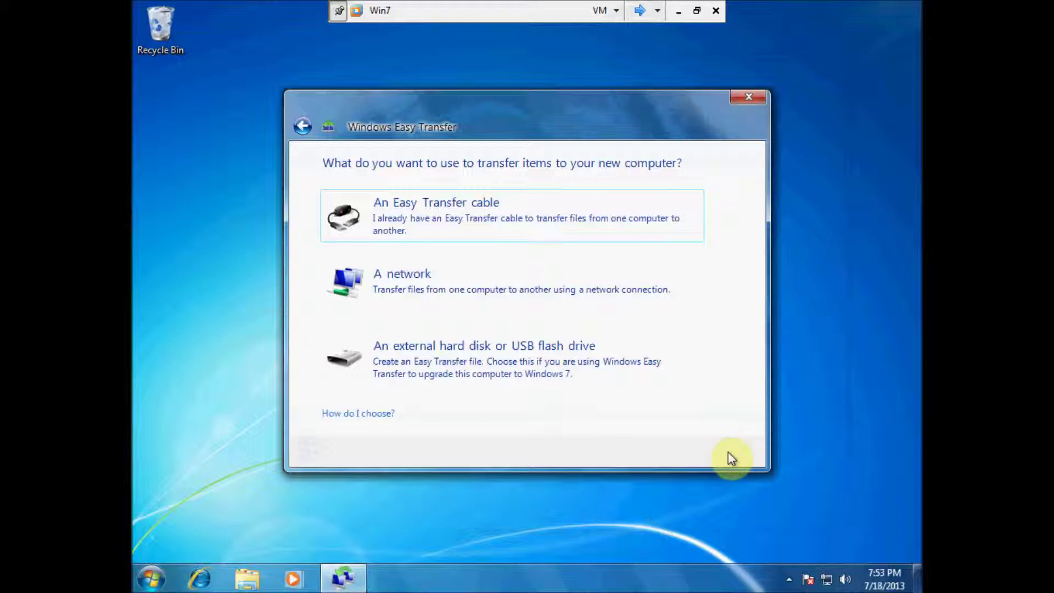
left_click(409, 288)
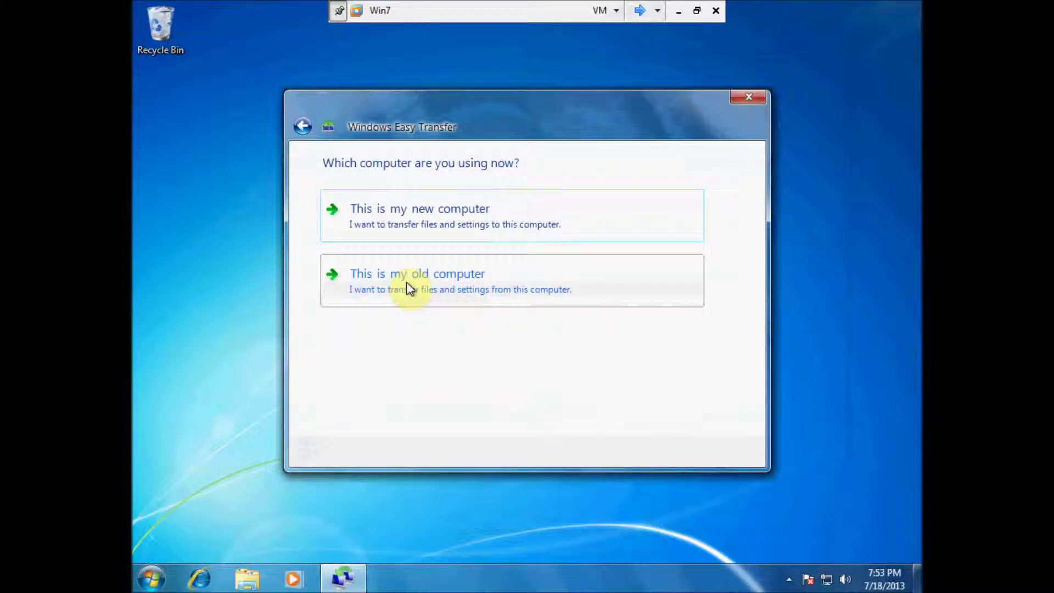
left_click(402, 218)
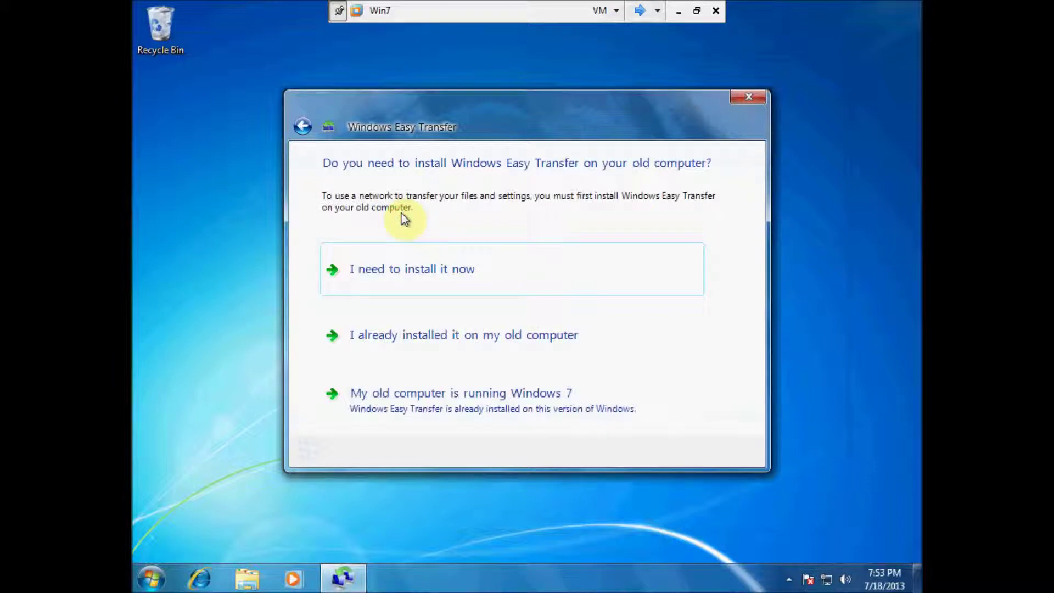
left_click(391, 271)
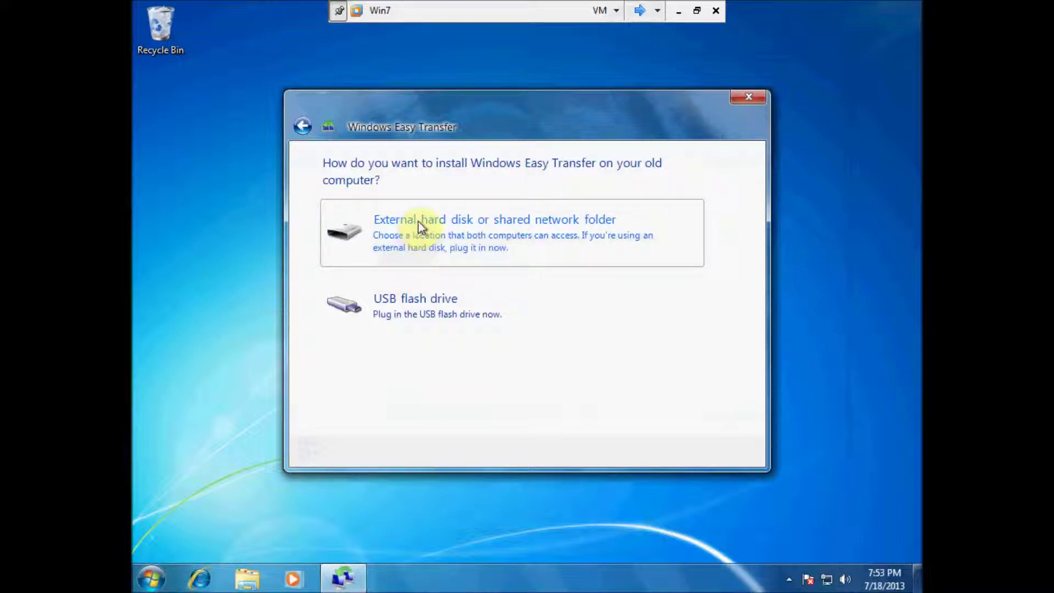
Step: Save the Easy Transfer installer to the shared C:\EasyTransfer folder as a shared network folder
left_click(418, 226)
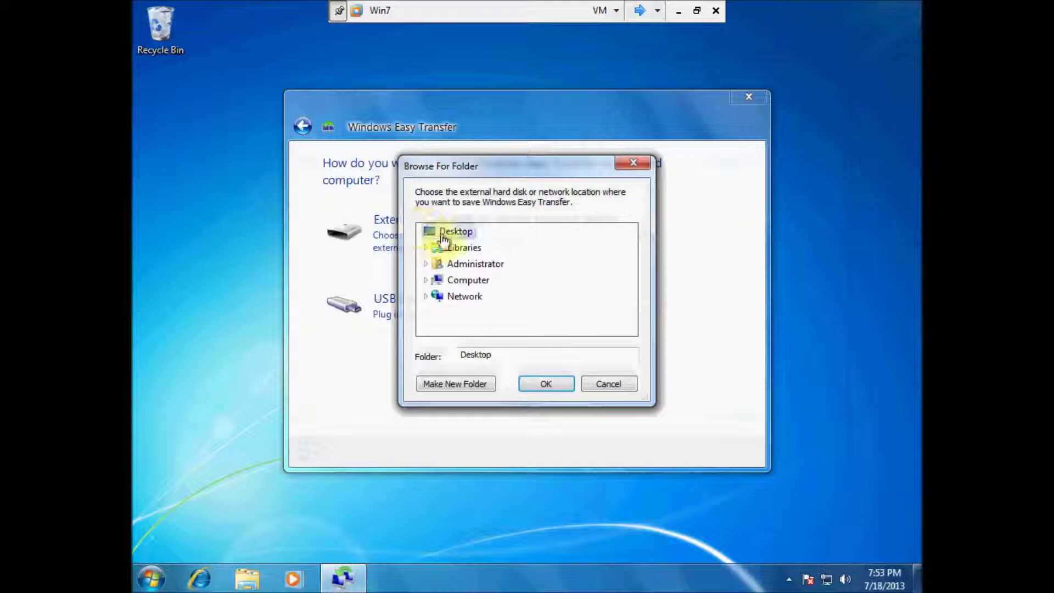
left_click(467, 281)
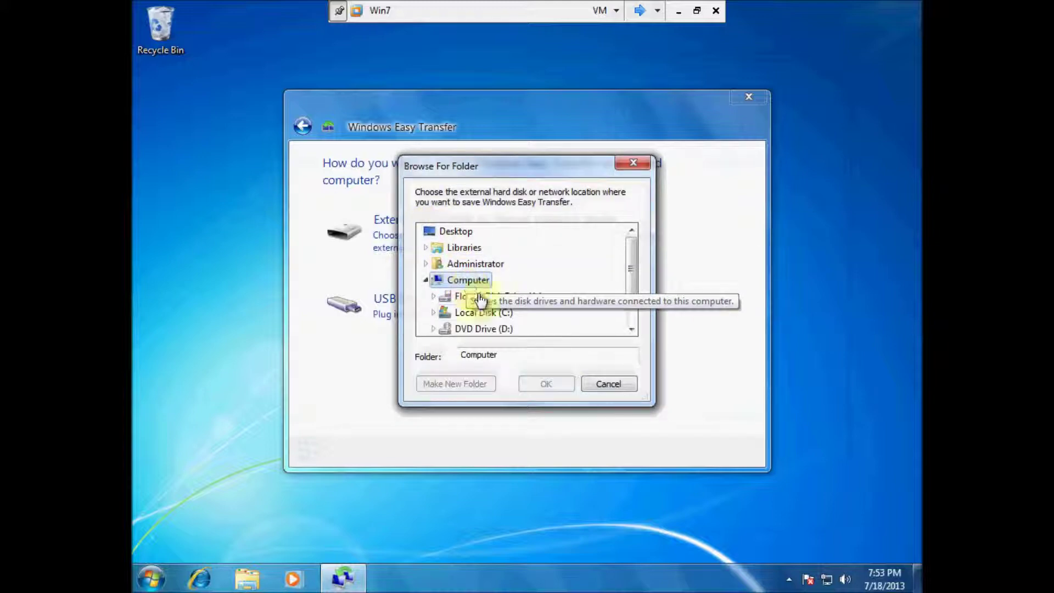
double_click(485, 314)
left_click(497, 331)
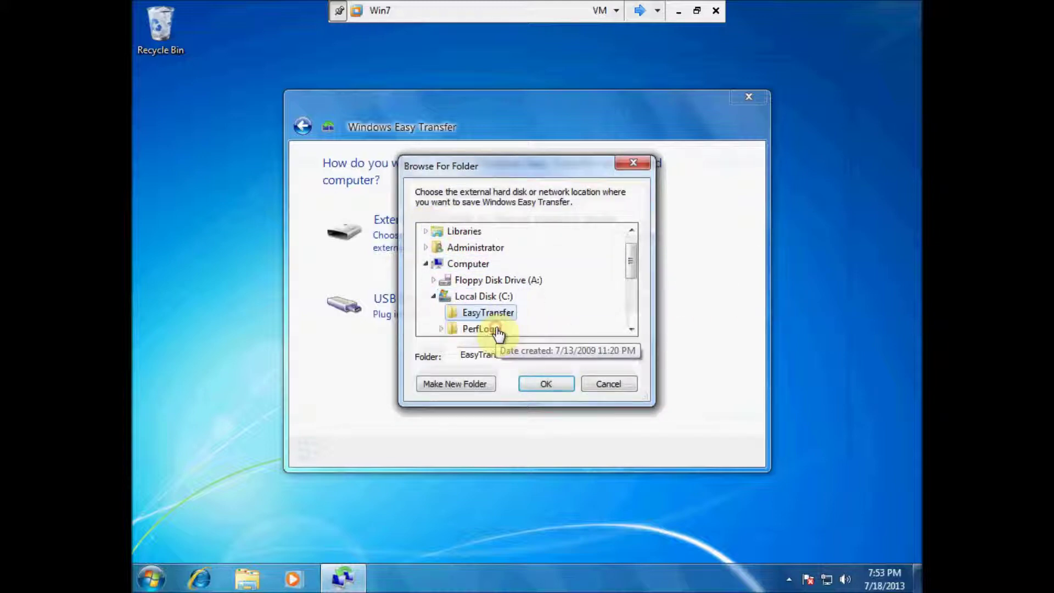
left_click(547, 386)
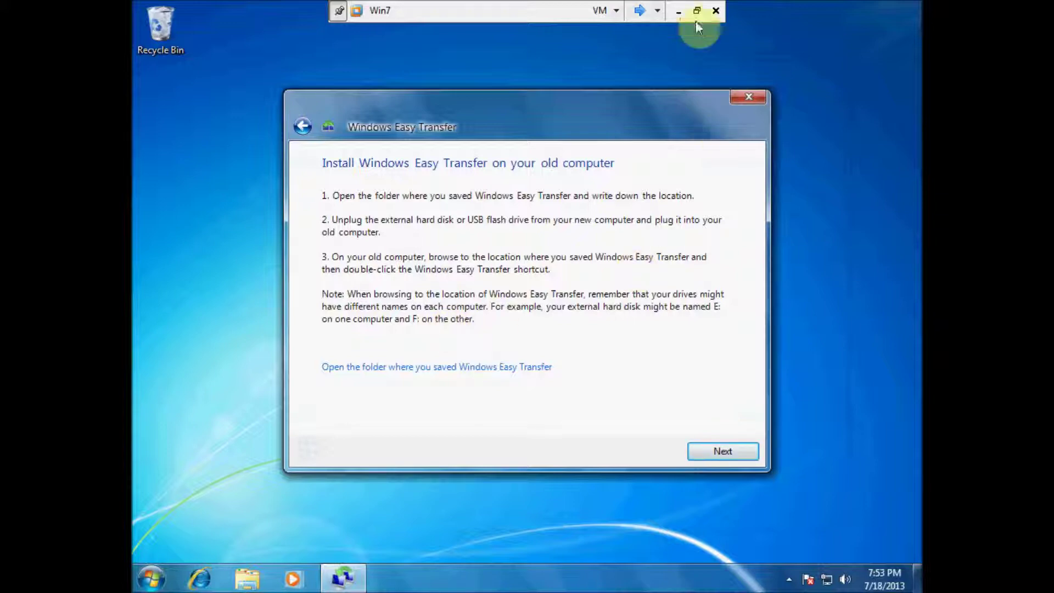
Step: Switch to the XP VM and log on as Administrator with the account password
left_click(637, 12)
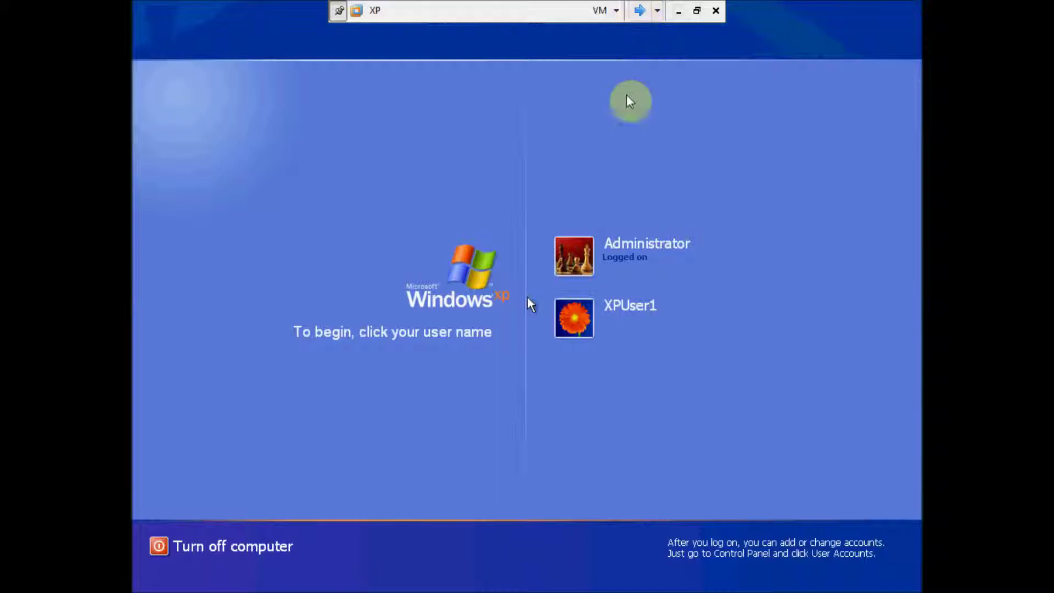
left_click(578, 254)
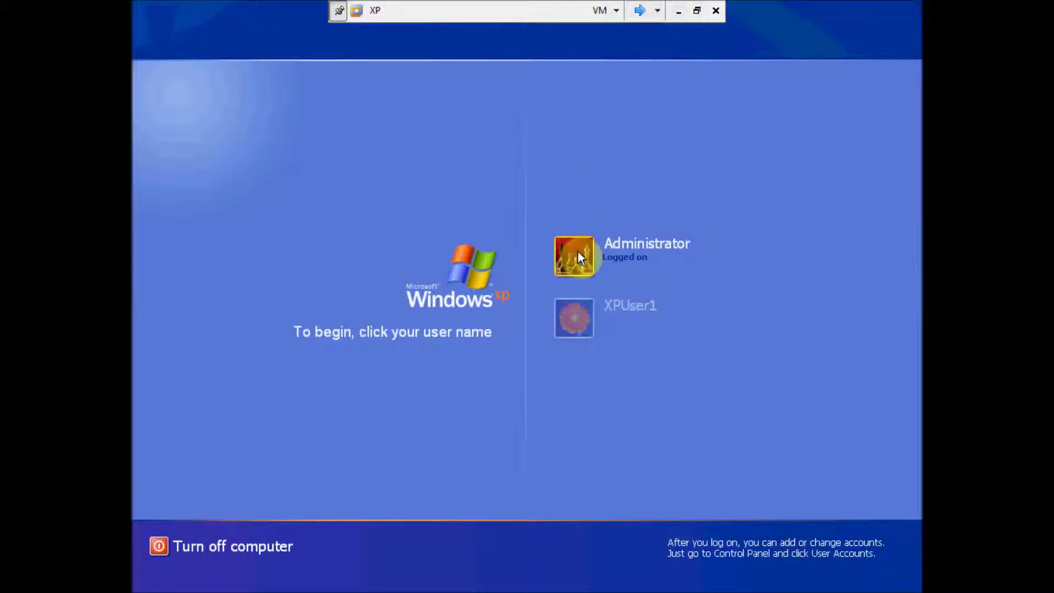
left_click(578, 254)
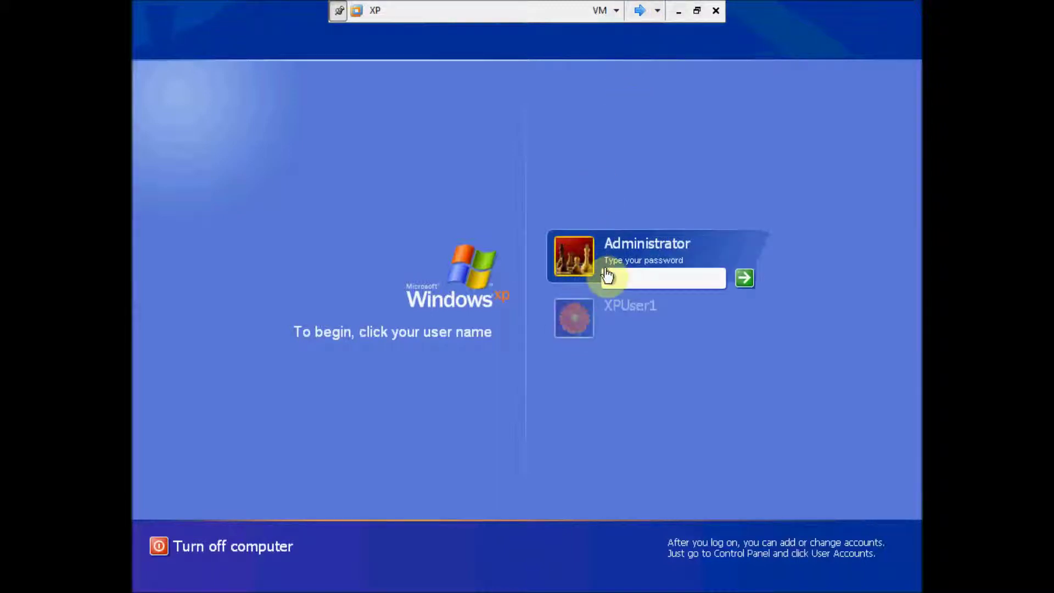
type("****")
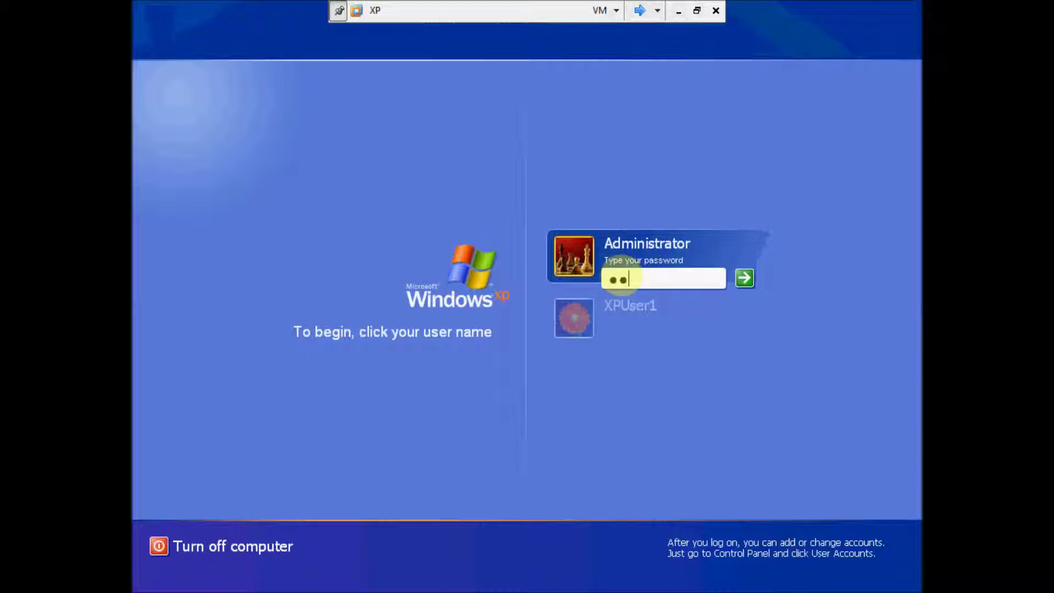
type("**")
key("Return")
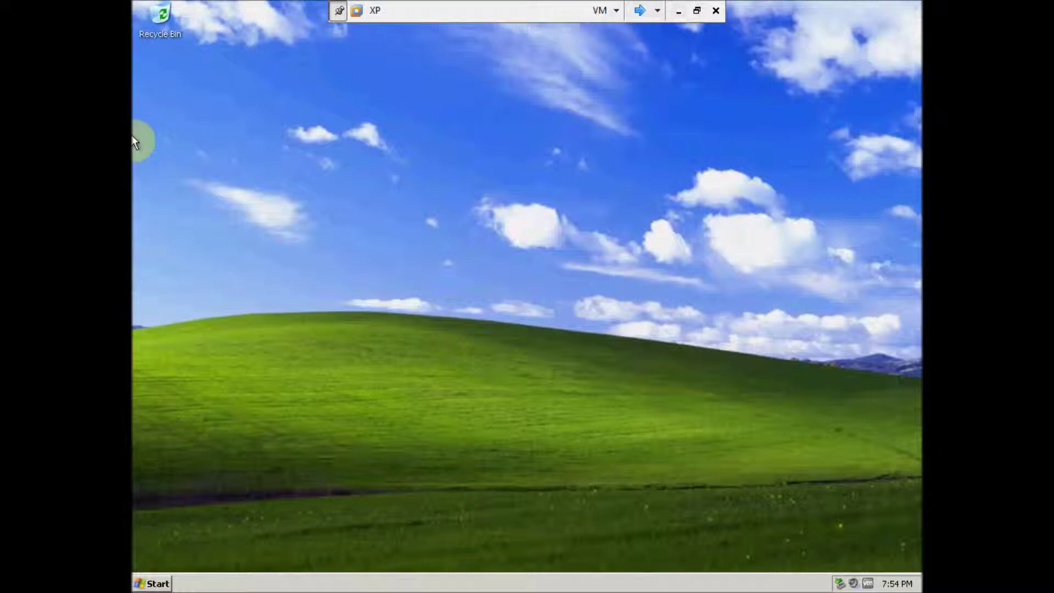
Step: Run Windows Easy Transfer on XP from the \\win7\EasyTransfer network share, allowing MigSetup.exe
left_click(151, 583)
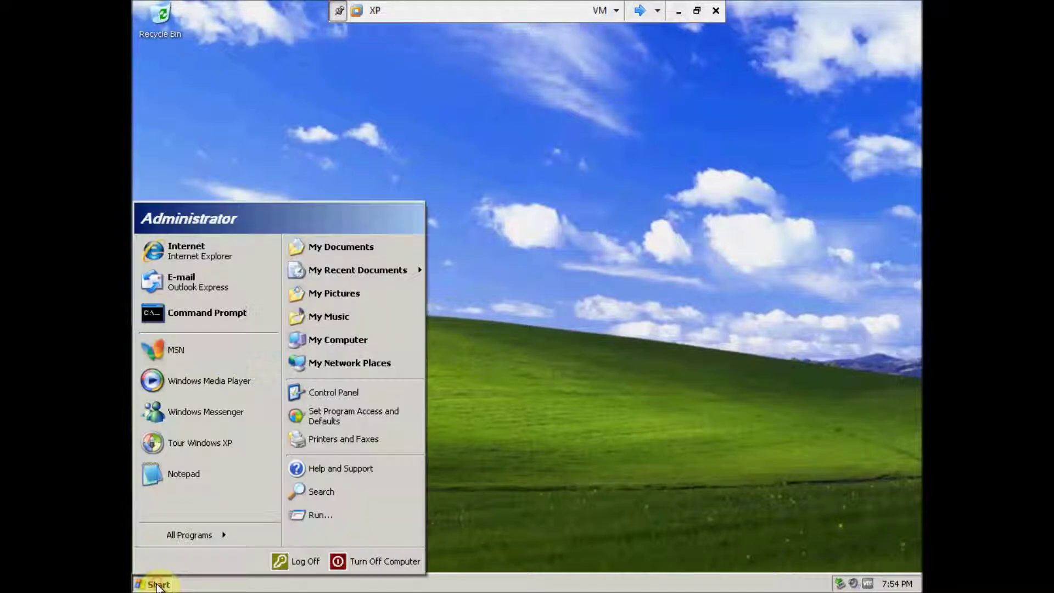
left_click(297, 516)
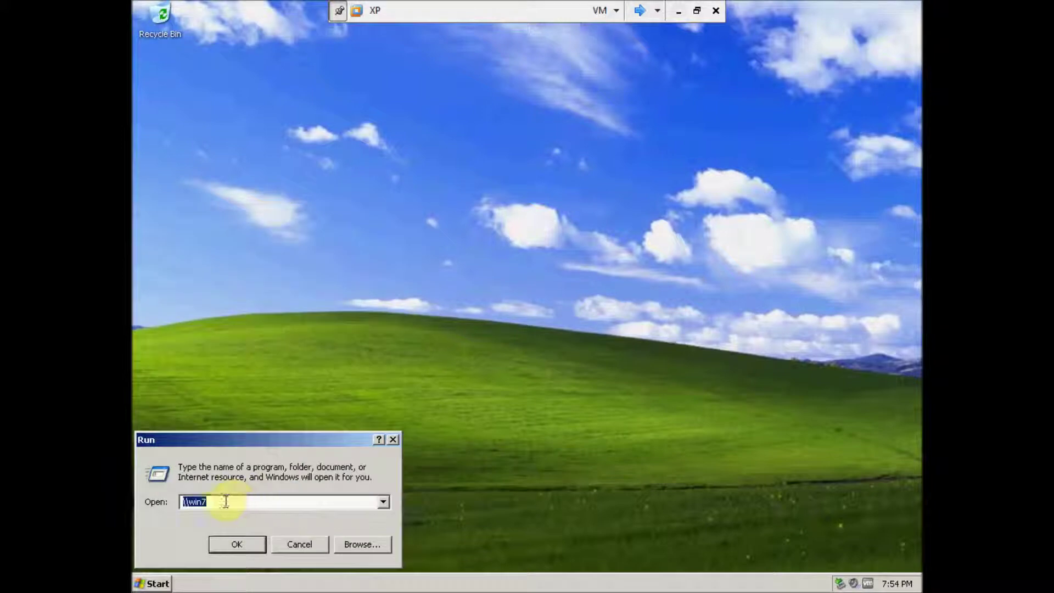
left_click(235, 544)
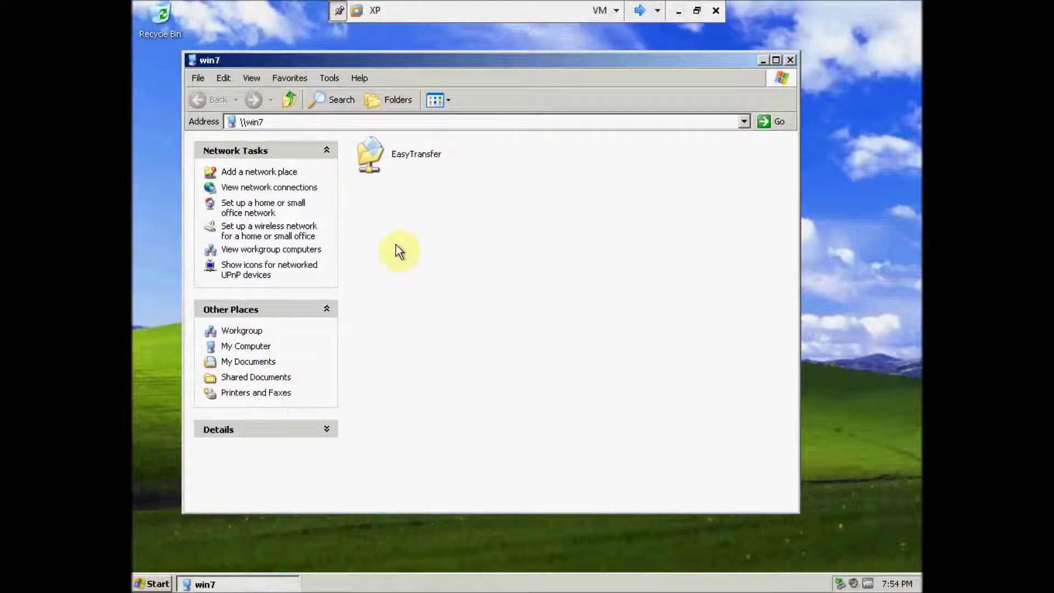
double_click(370, 156)
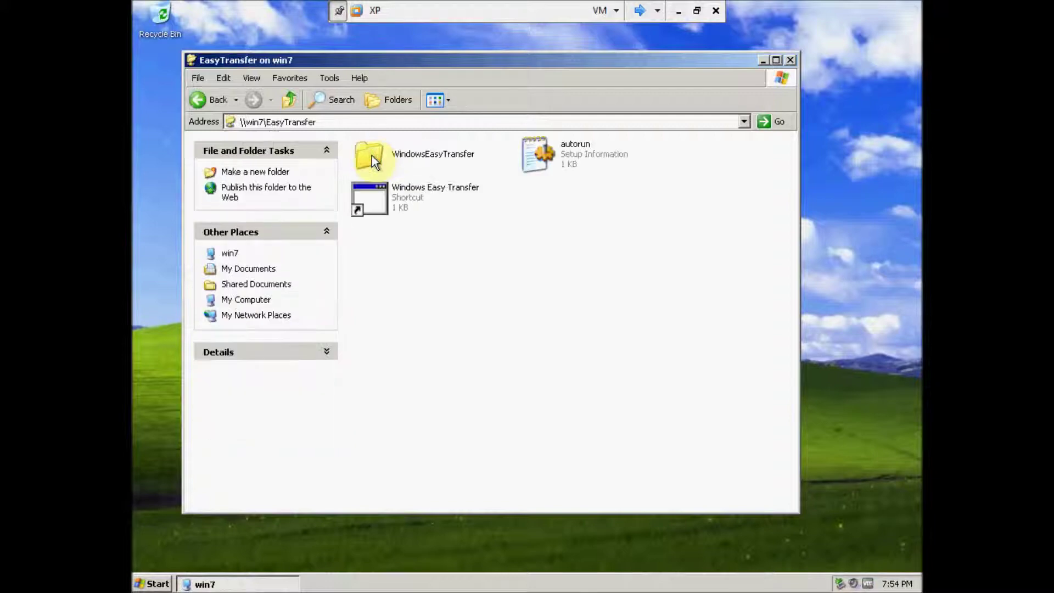
double_click(378, 201)
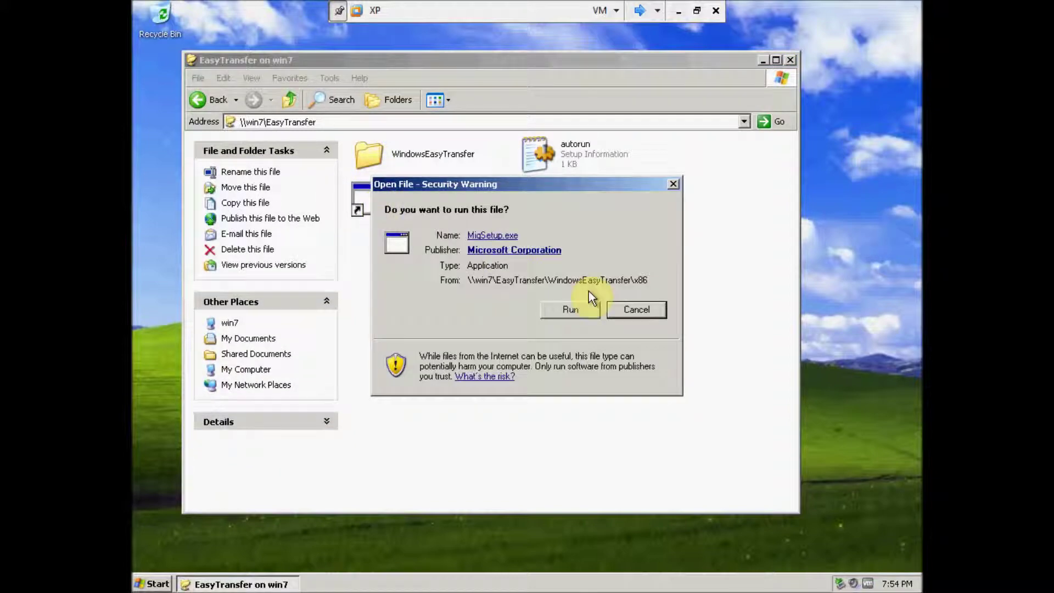
left_click(573, 309)
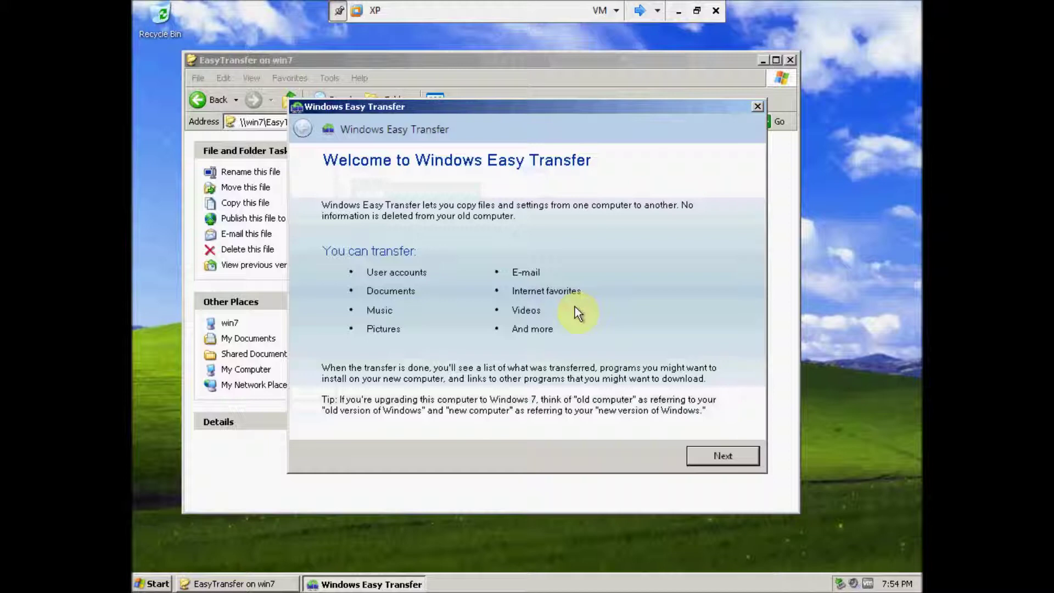
Step: Choose a network transfer with XP as the old computer to get a transfer key
left_click(716, 457)
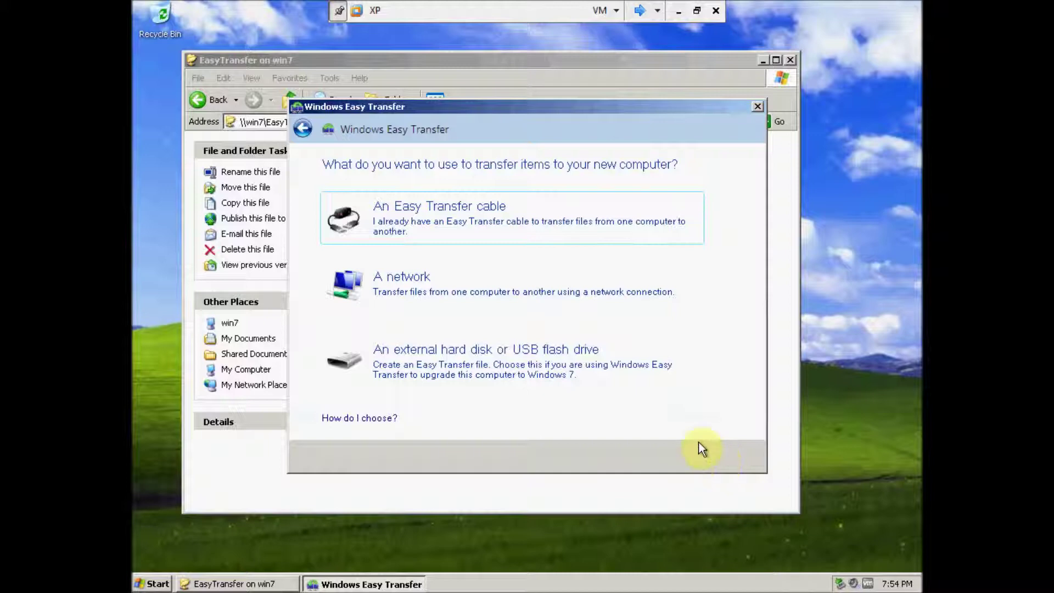
left_click(434, 294)
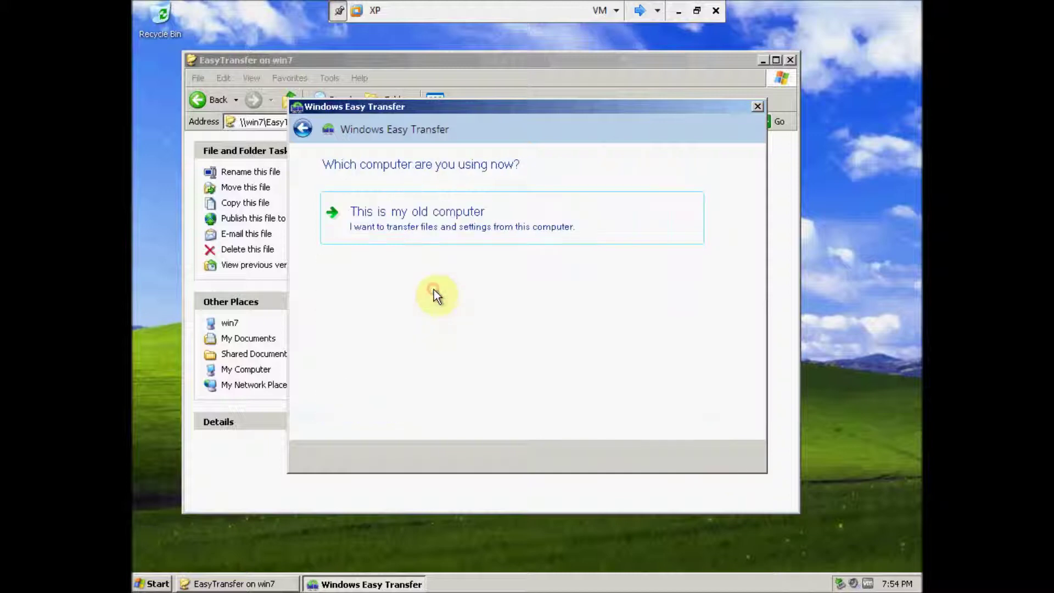
left_click(436, 214)
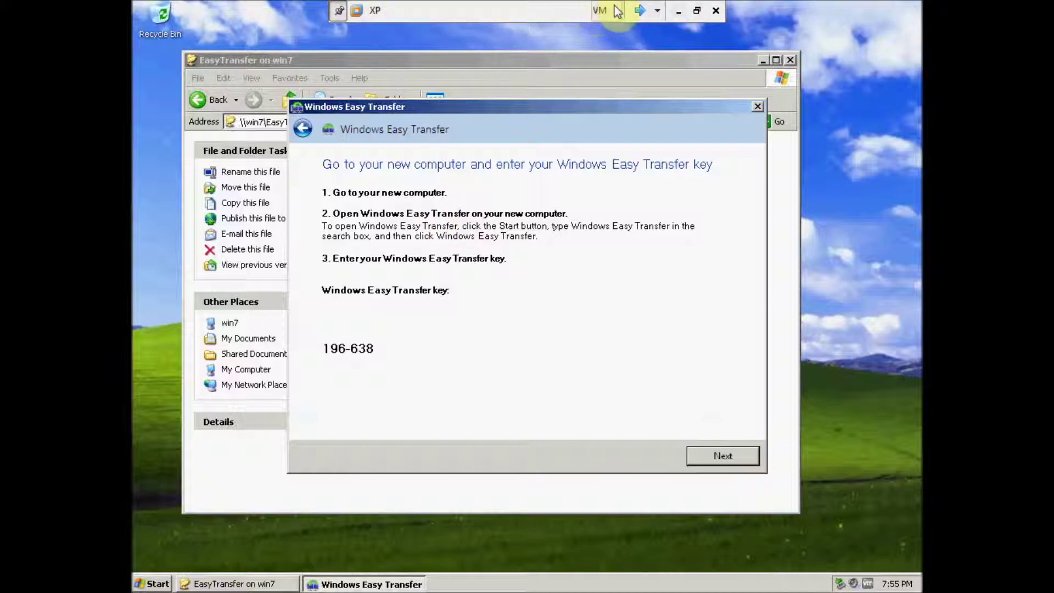
left_click(640, 11)
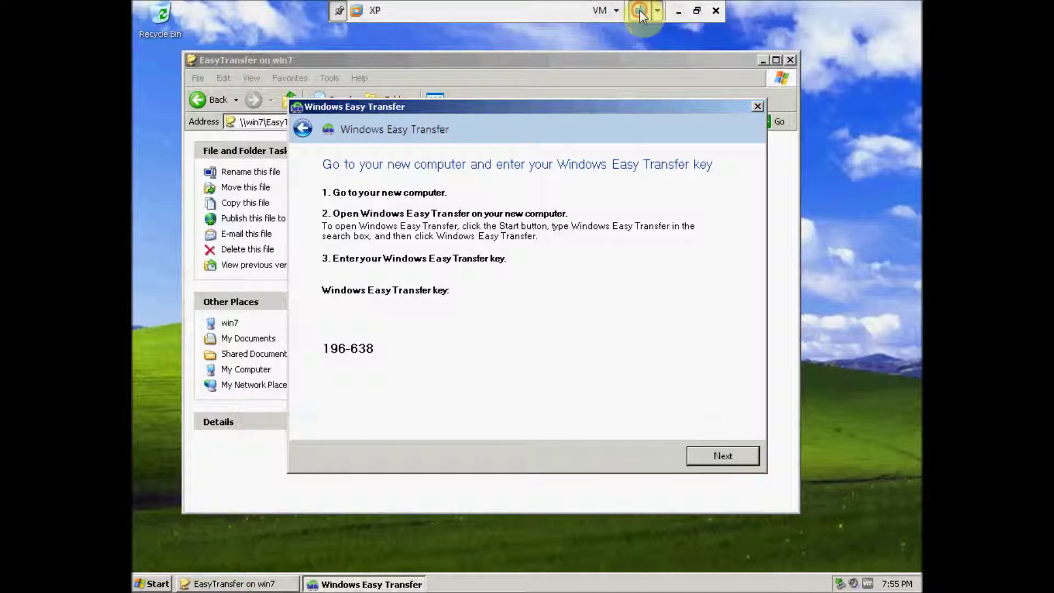
left_click(722, 451)
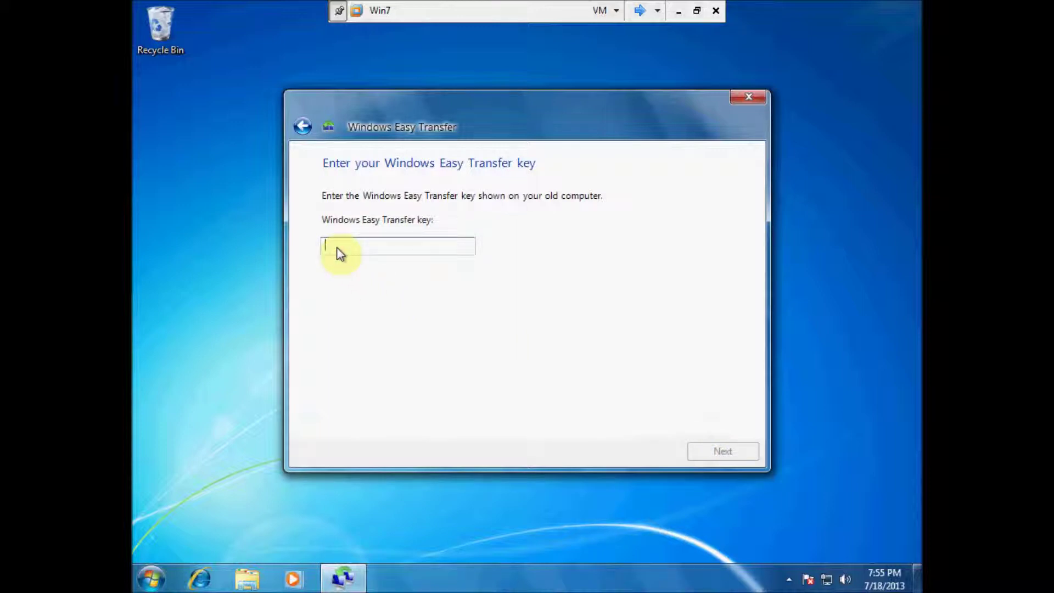
type("196-638")
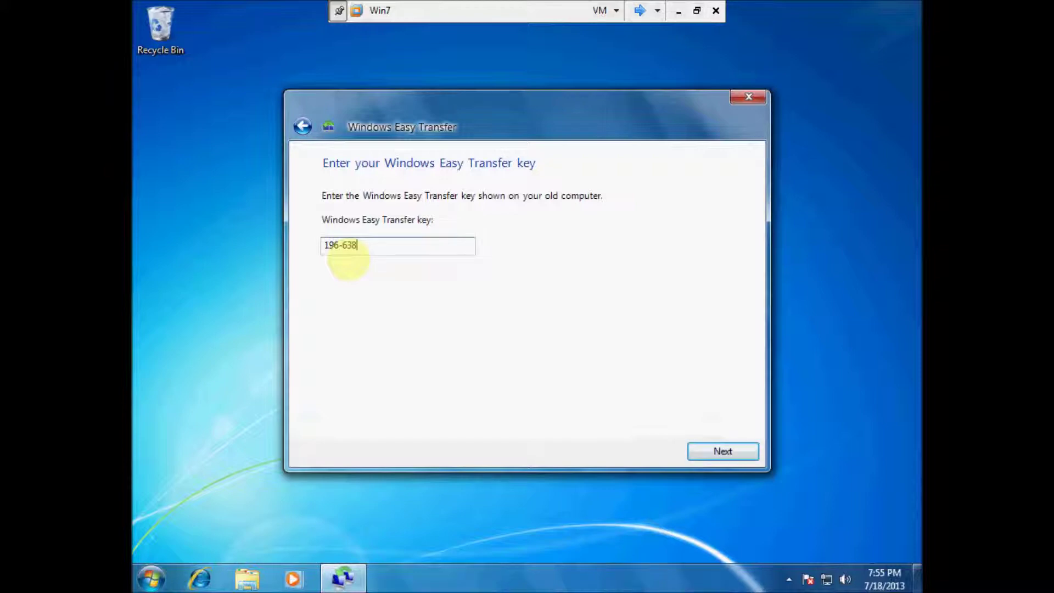
left_click(726, 451)
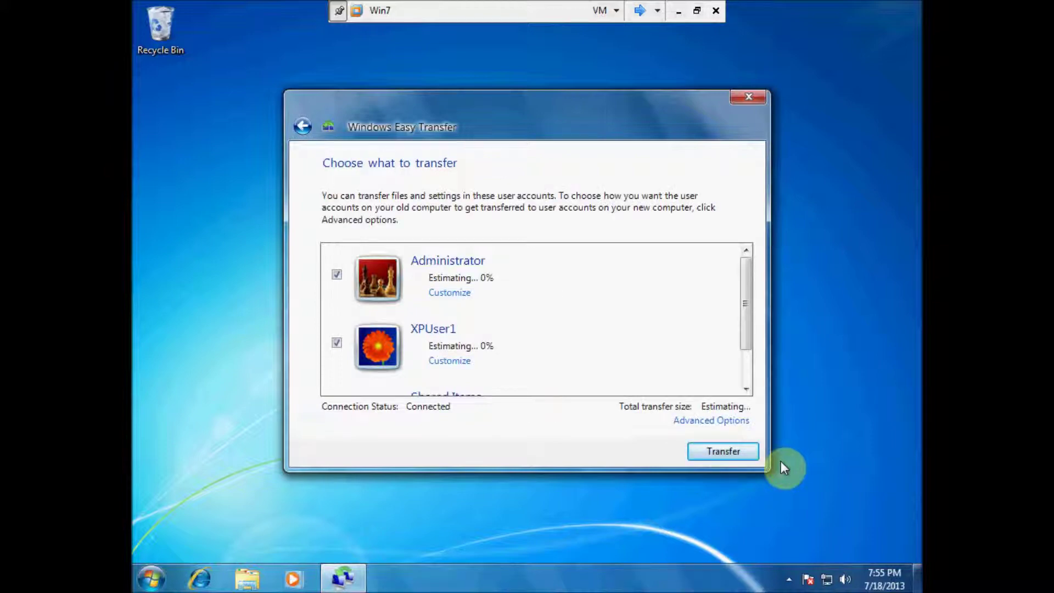
Step: Uncheck Administrator, keep XPUser1 and Shared Items, and start the 3.6 MB transfer
left_click(338, 273)
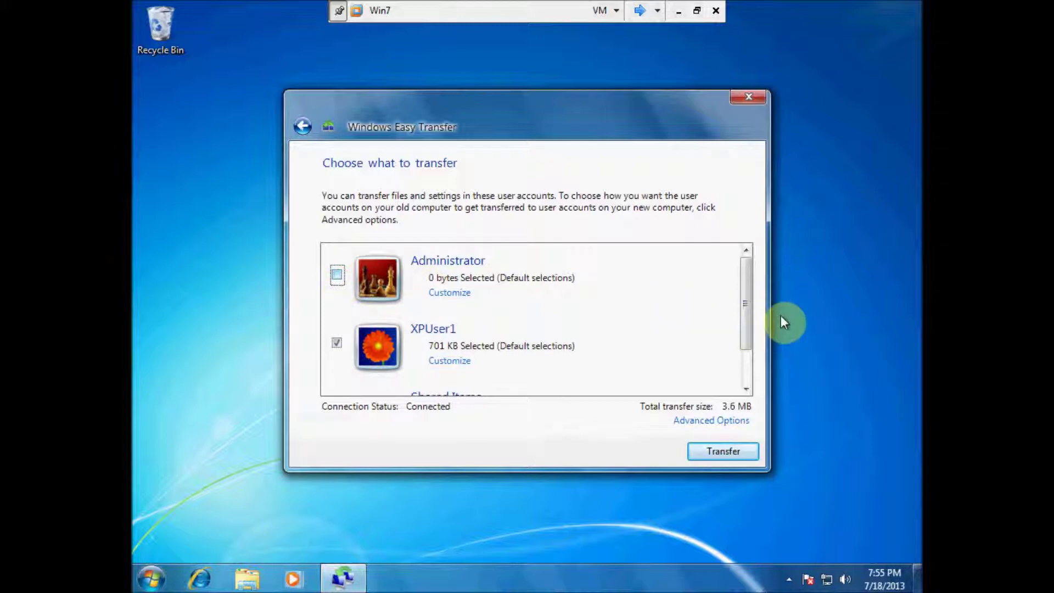
mouse_move(744, 322)
left_mouse_down()
mouse_move(743, 360)
mouse_move(745, 339)
left_mouse_up()
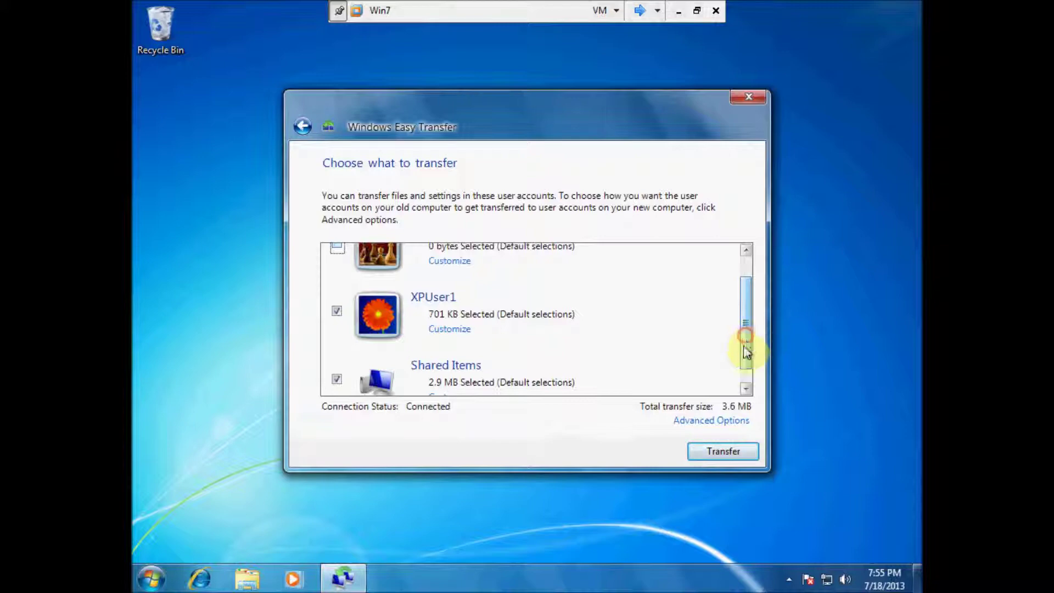
left_click(727, 450)
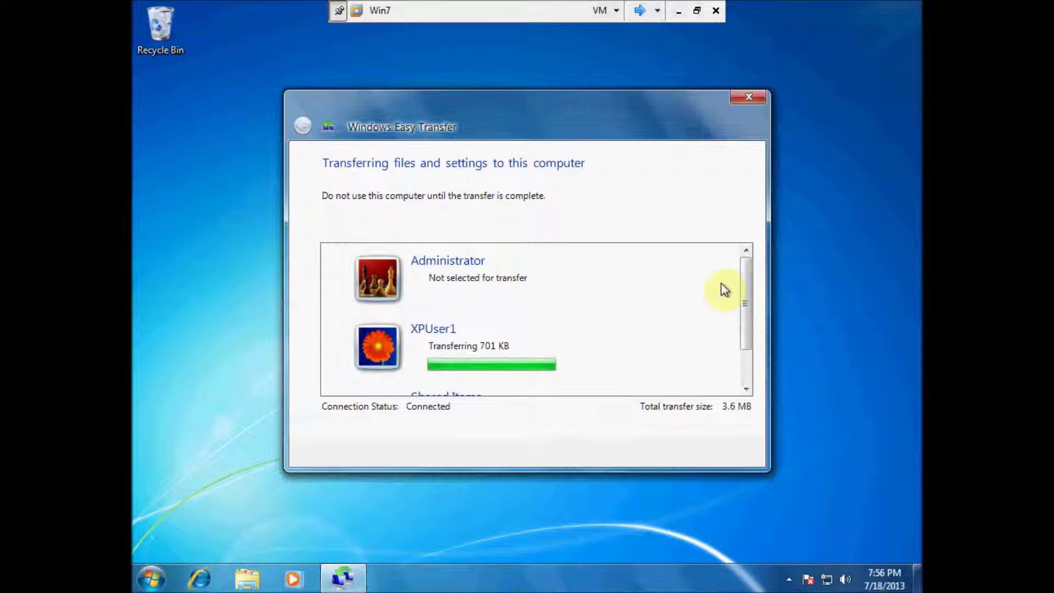
Step: After the transfer completes, open the 'See what was transferred' report
left_click_drag(745, 294, 745, 342)
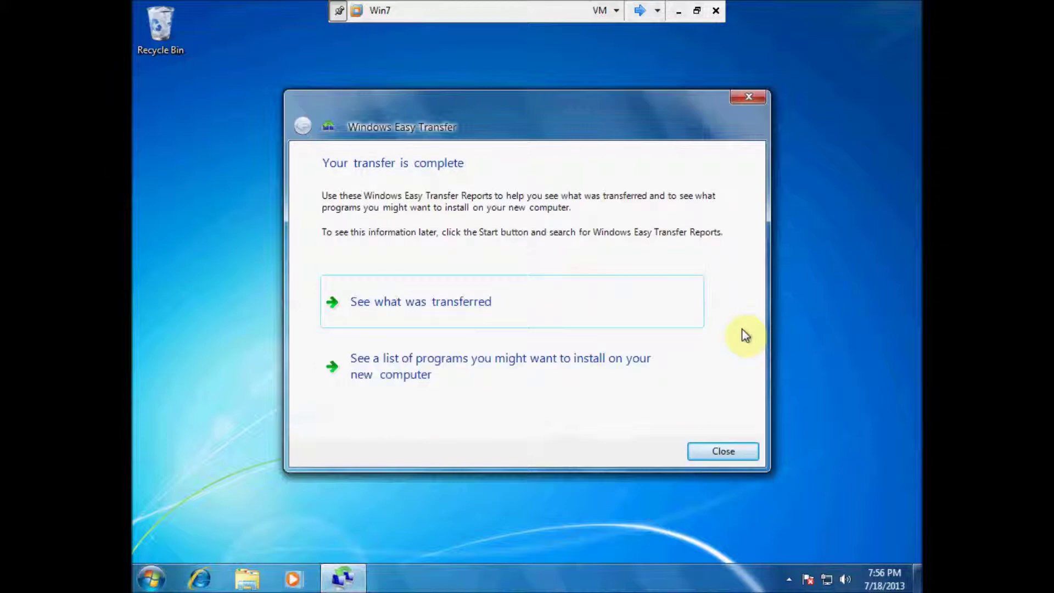
left_click(468, 302)
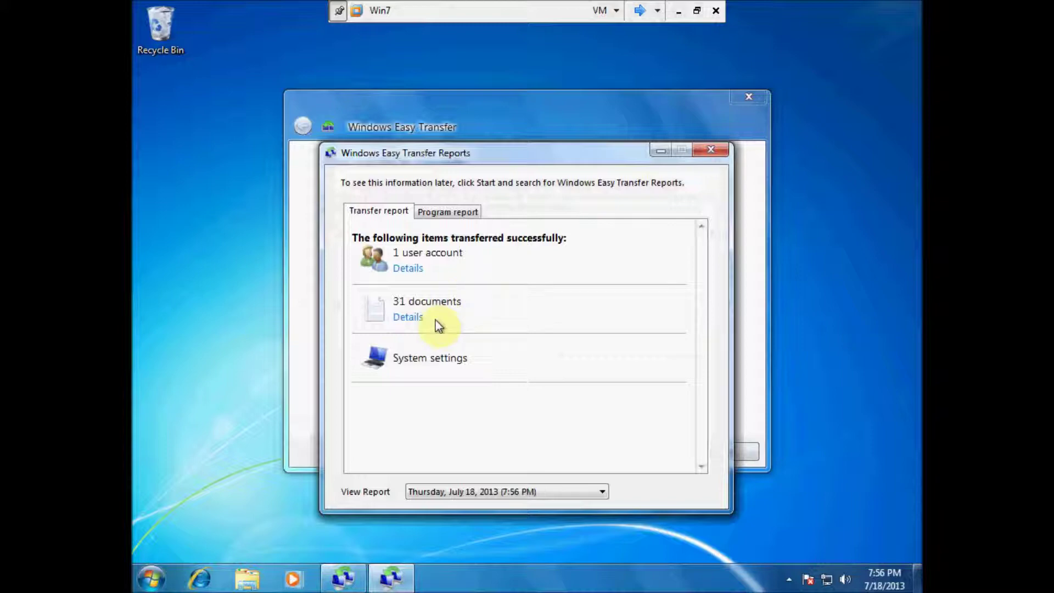
Step: Review details of the 31 transferred documents and the transferred user account
left_click(416, 322)
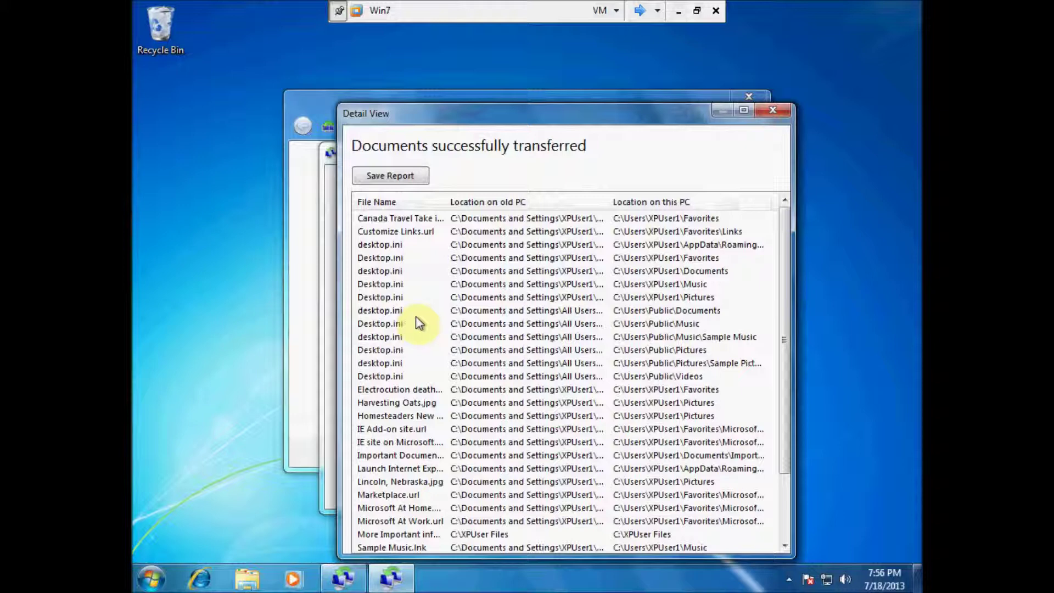
left_click(773, 109)
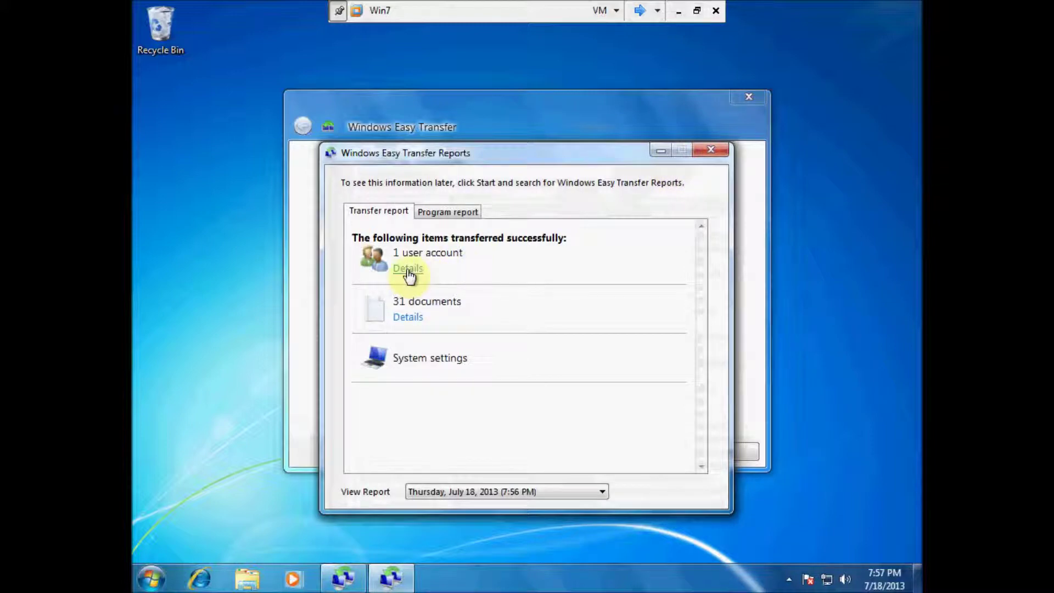
left_click(407, 268)
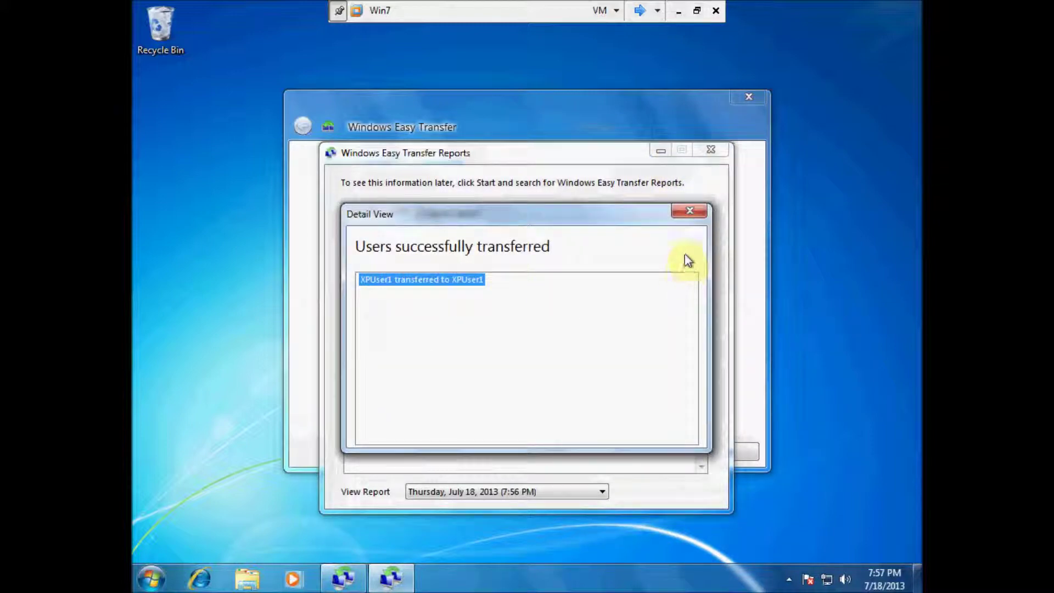
left_click(690, 212)
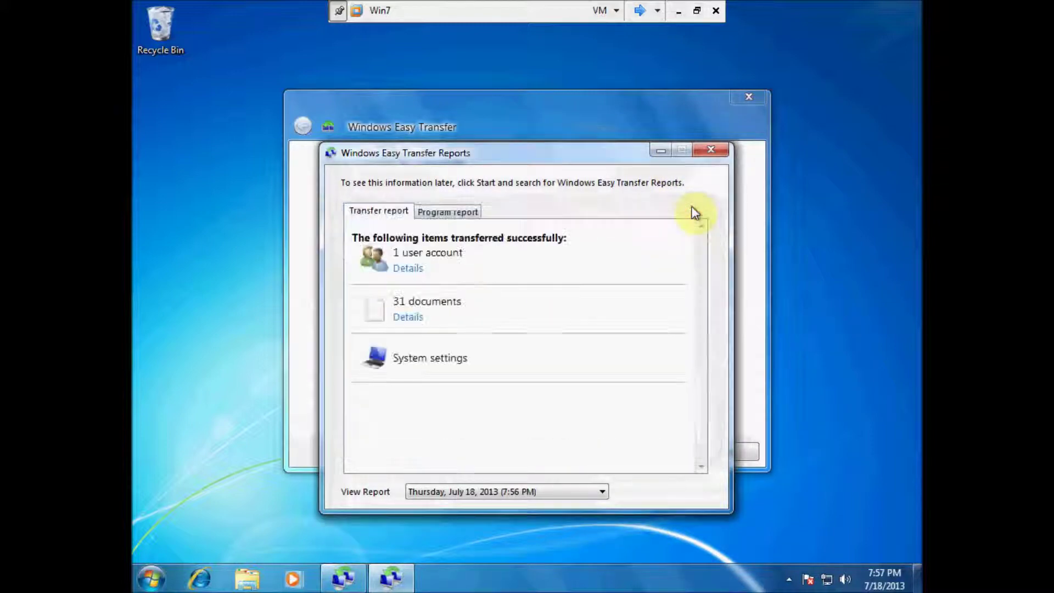
Step: Browse the program report of suggested installs, then close the reports window
left_click(711, 153)
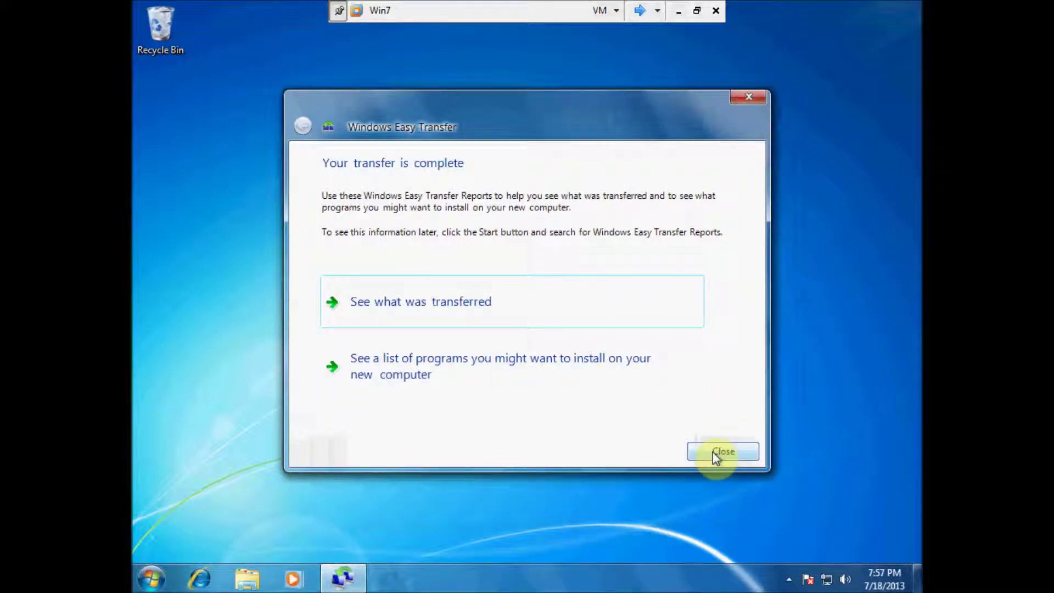
left_click(521, 363)
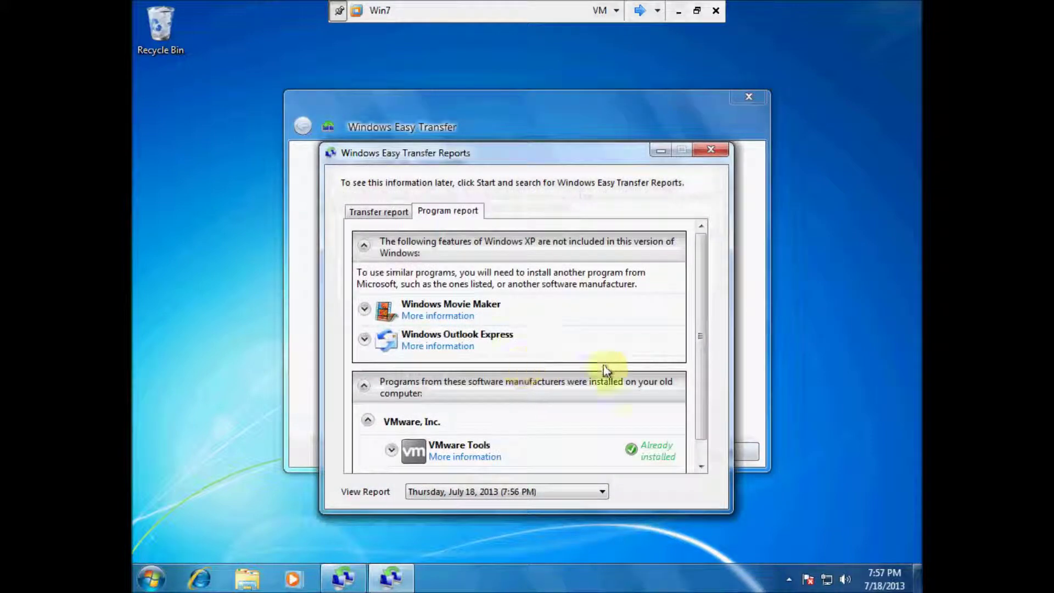
scroll(700, 383, "down", 1)
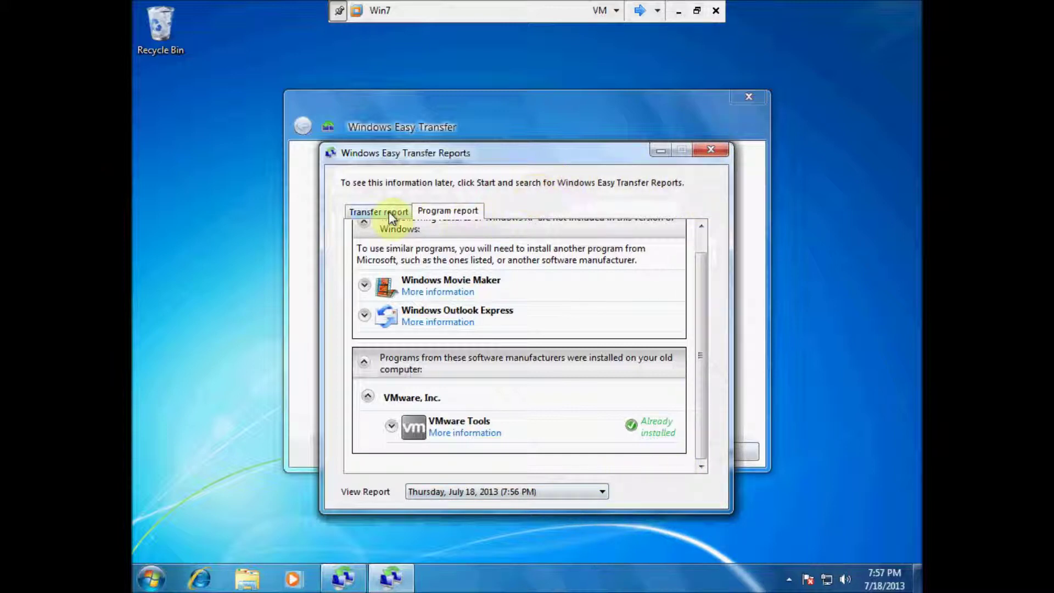
left_click(710, 149)
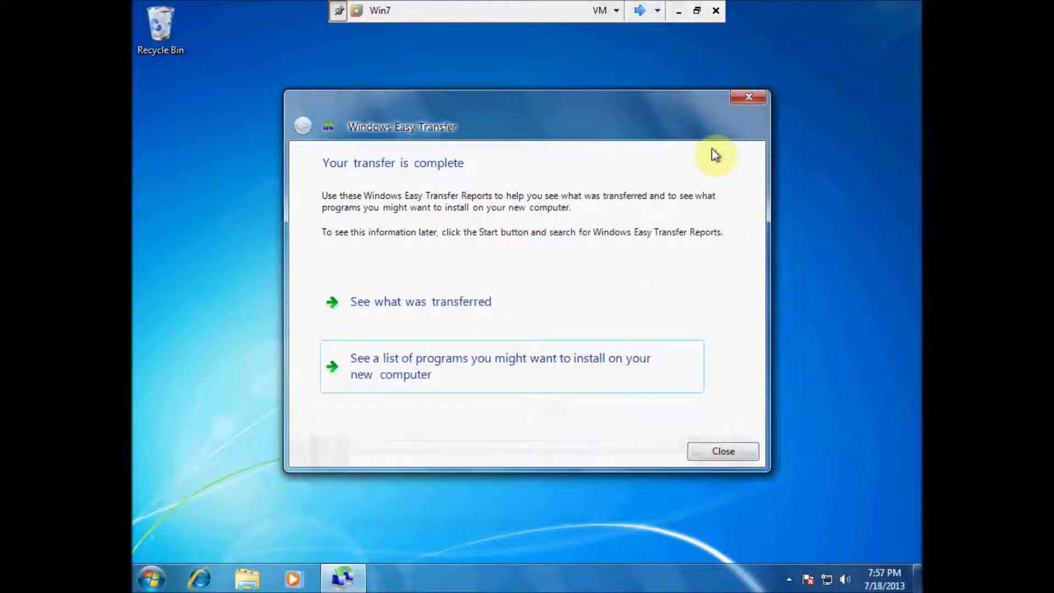
Step: Close Windows Easy Transfer and log off the Administrator account on Windows 7
left_click(734, 452)
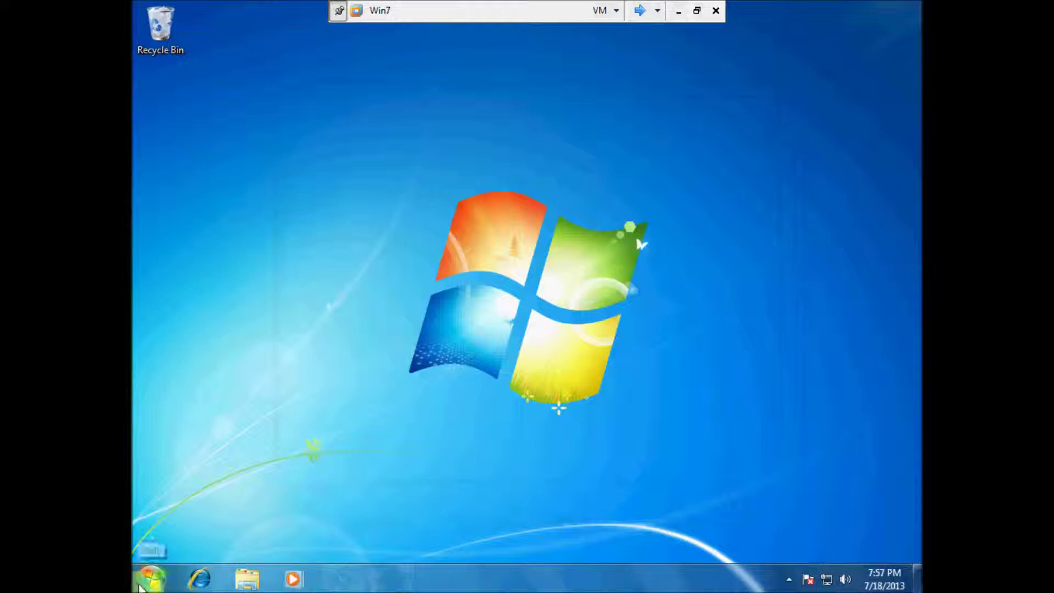
left_click(151, 577)
left_click(403, 542)
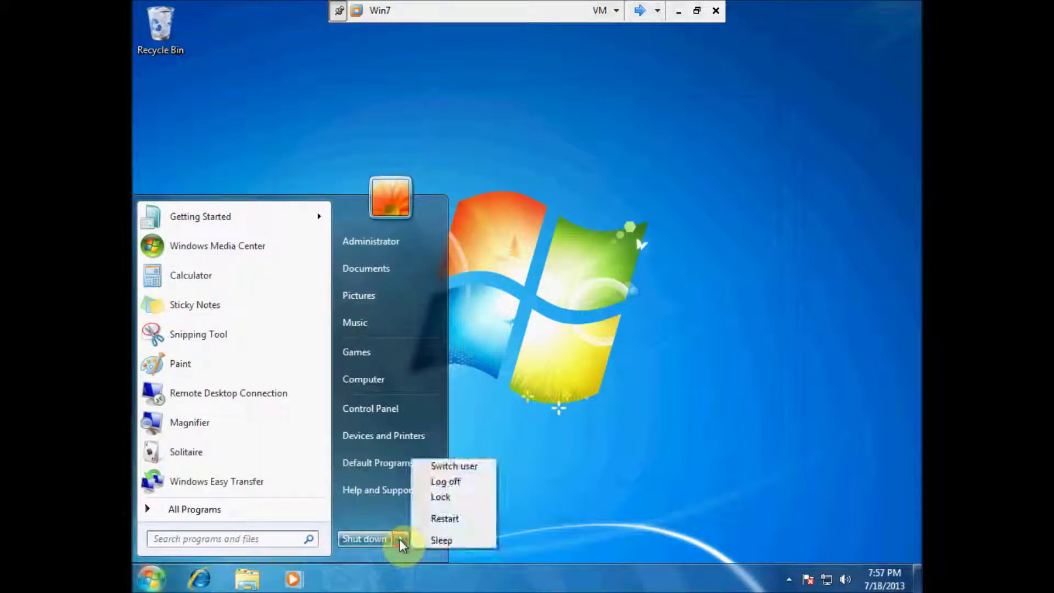
left_click(446, 482)
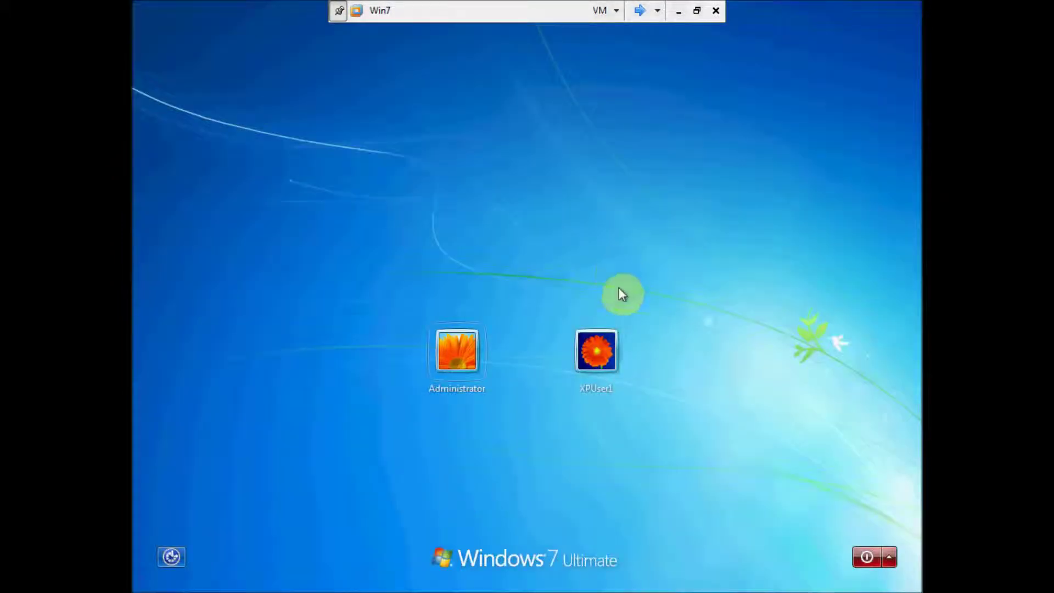
Step: Sign in as XPUser1, entering and confirming a new password at first logon
left_click(603, 350)
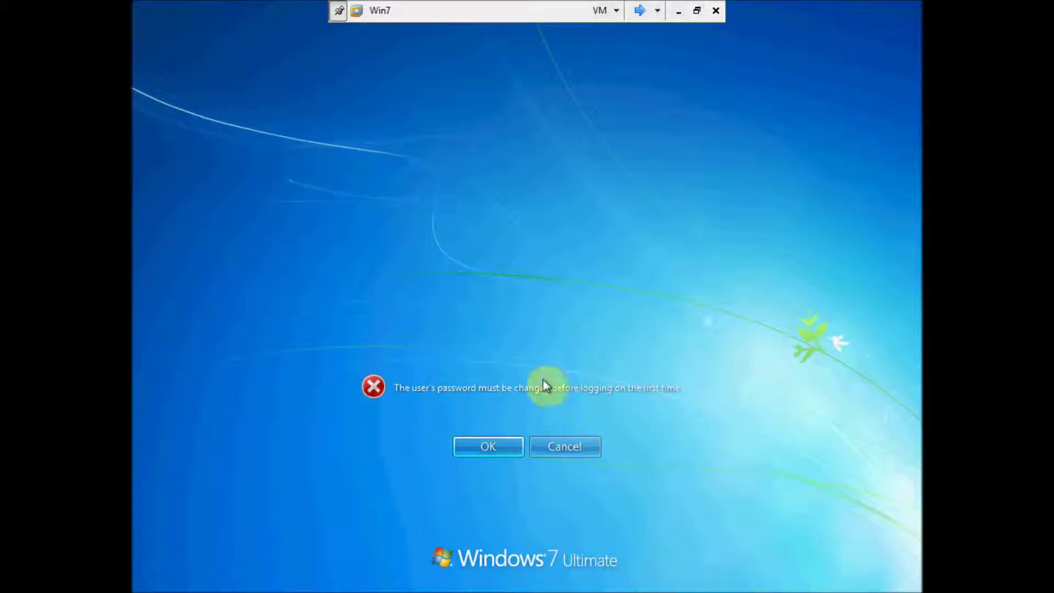
left_click(487, 446)
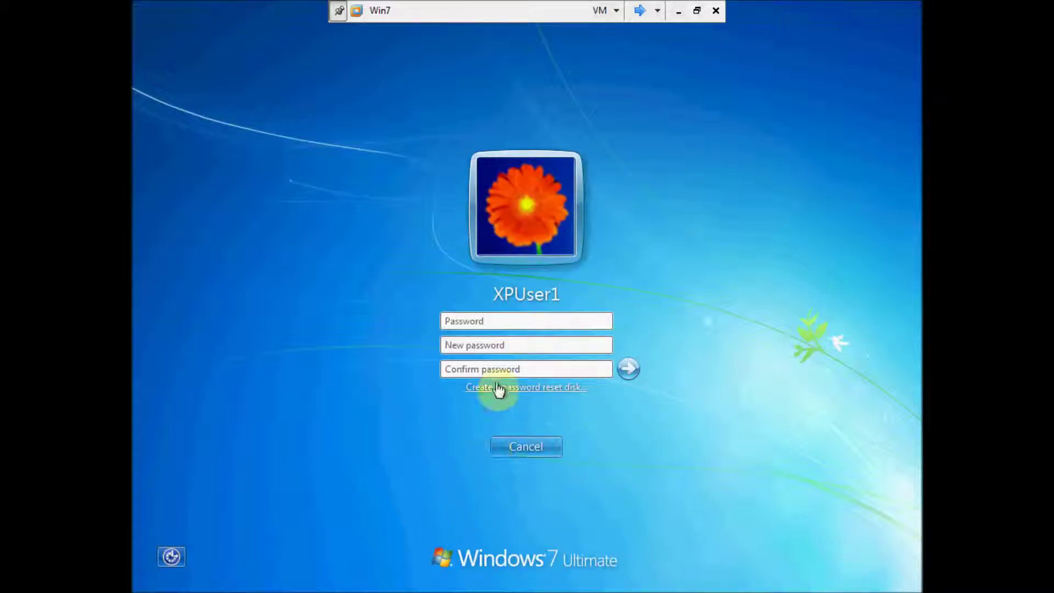
type("passwo")
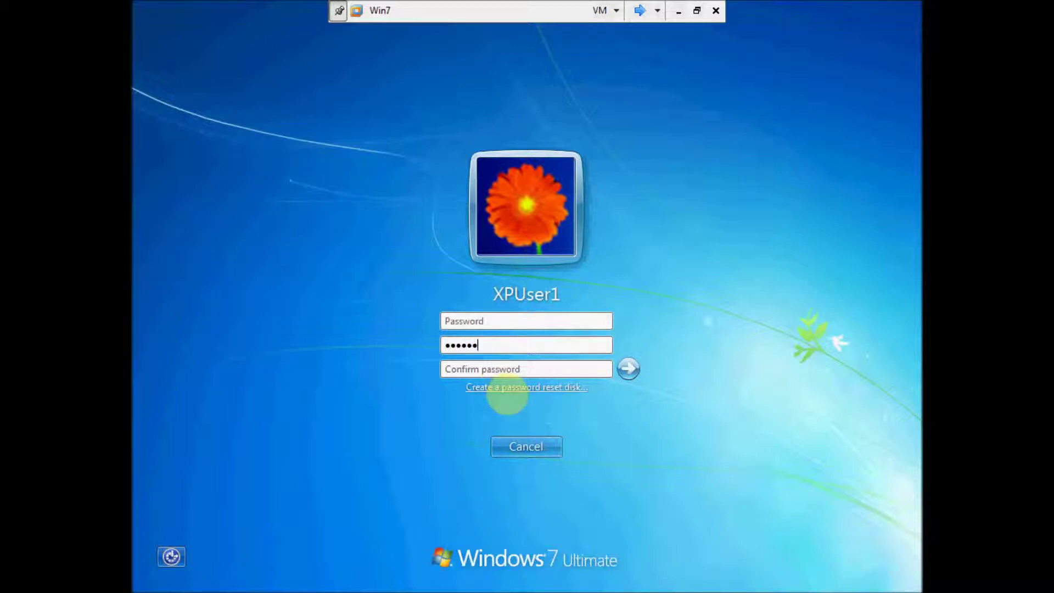
key("Tab")
type("passwo")
left_click(629, 368)
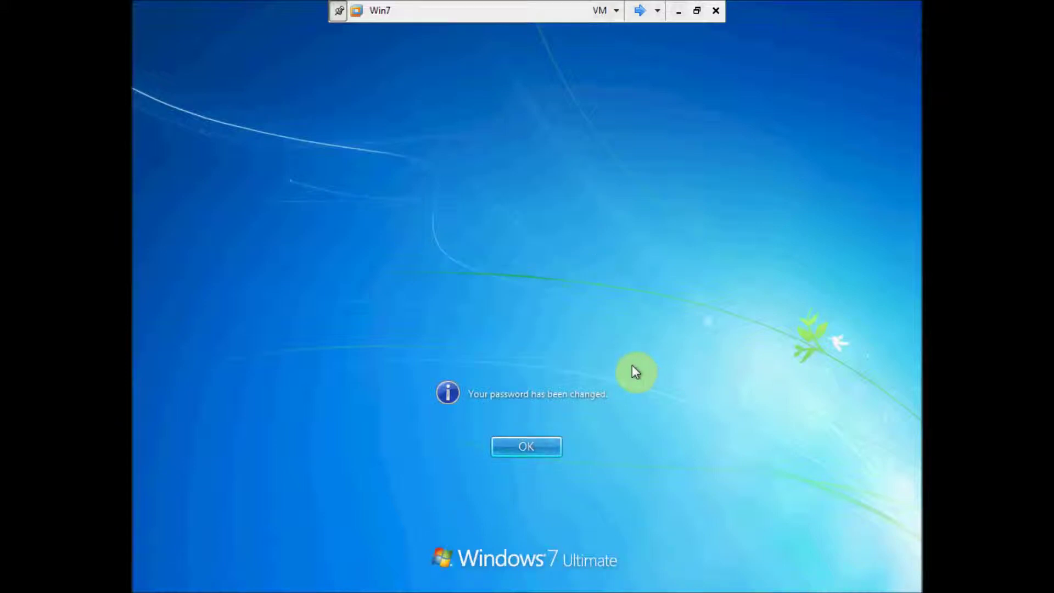
left_click(535, 445)
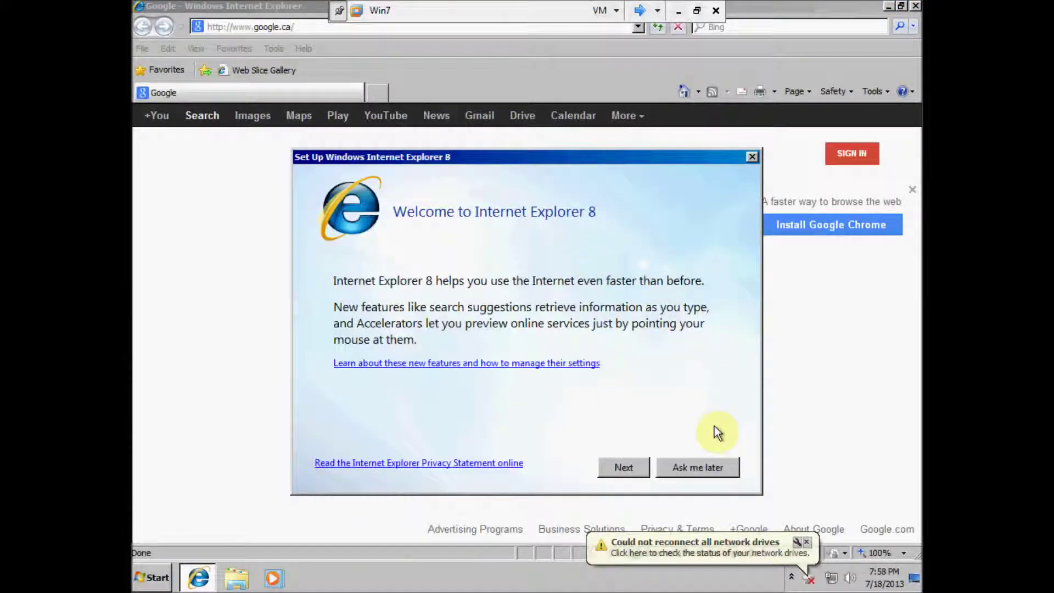
Step: Dismiss the IE8 setup and upgrade page, then read the migrated iPhone-charging news favorite
left_click(698, 468)
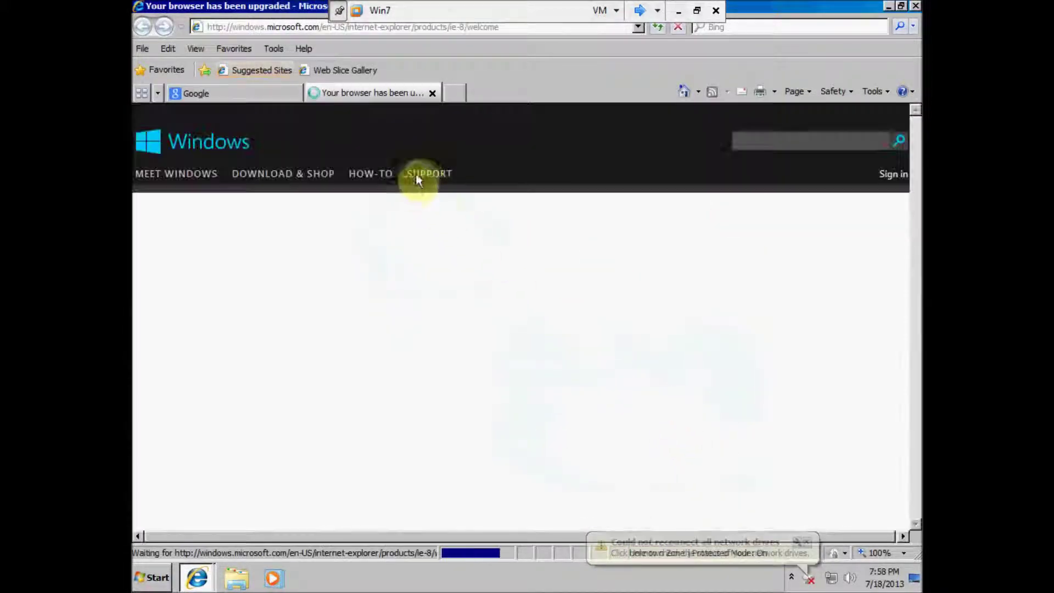
left_click(433, 94)
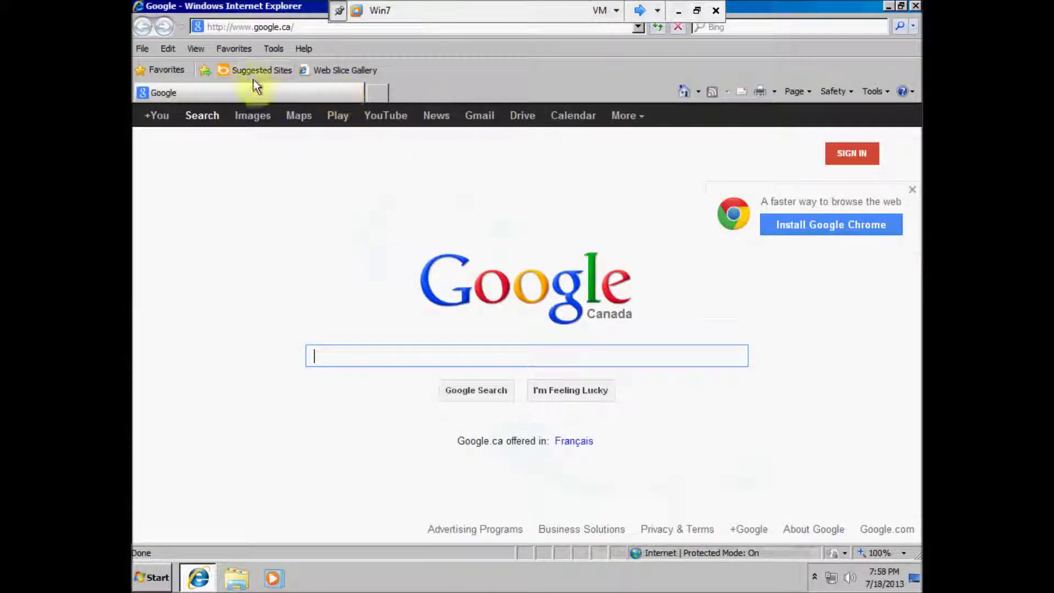
left_click(224, 48)
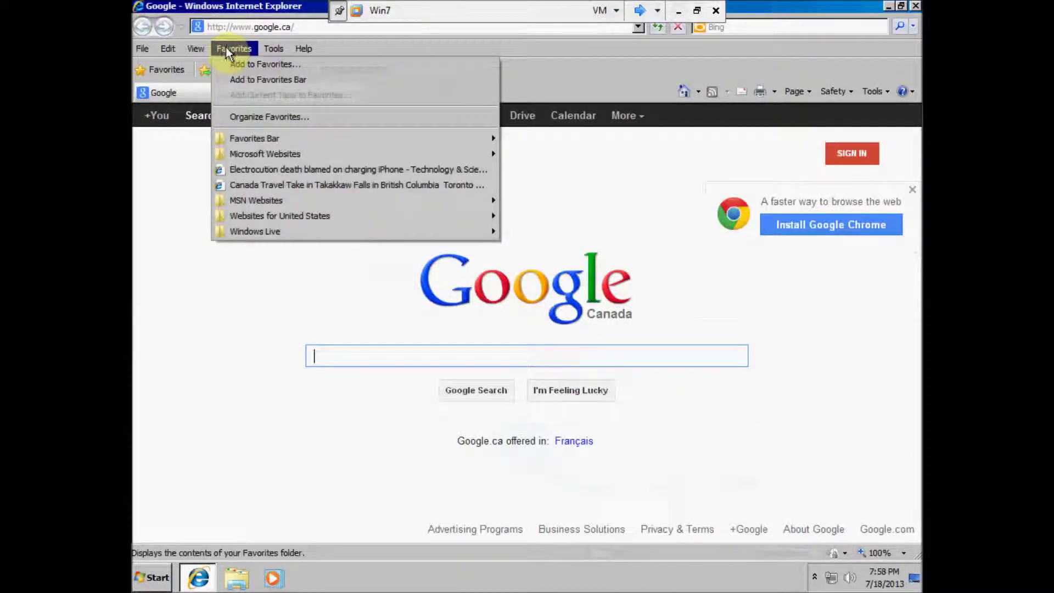
left_click(251, 170)
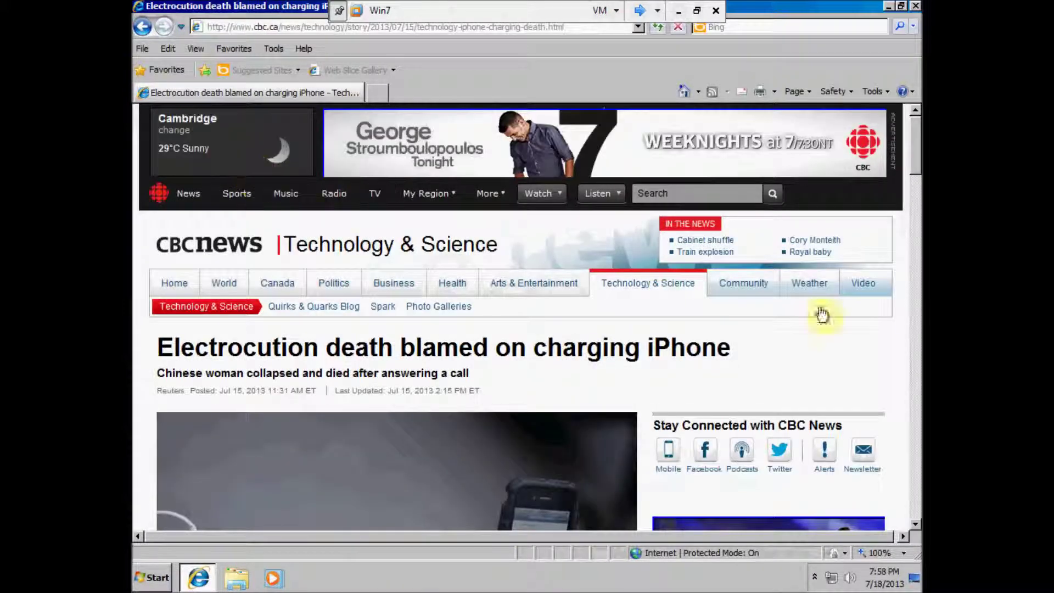
scroll(913, 162, "down", 1)
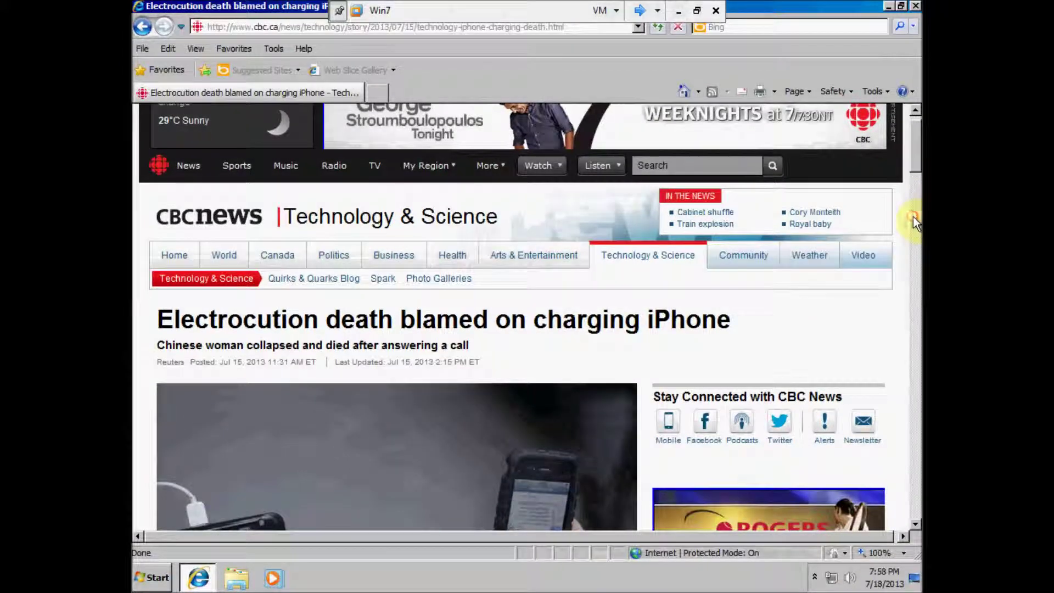
left_click_drag(912, 166, 913, 190)
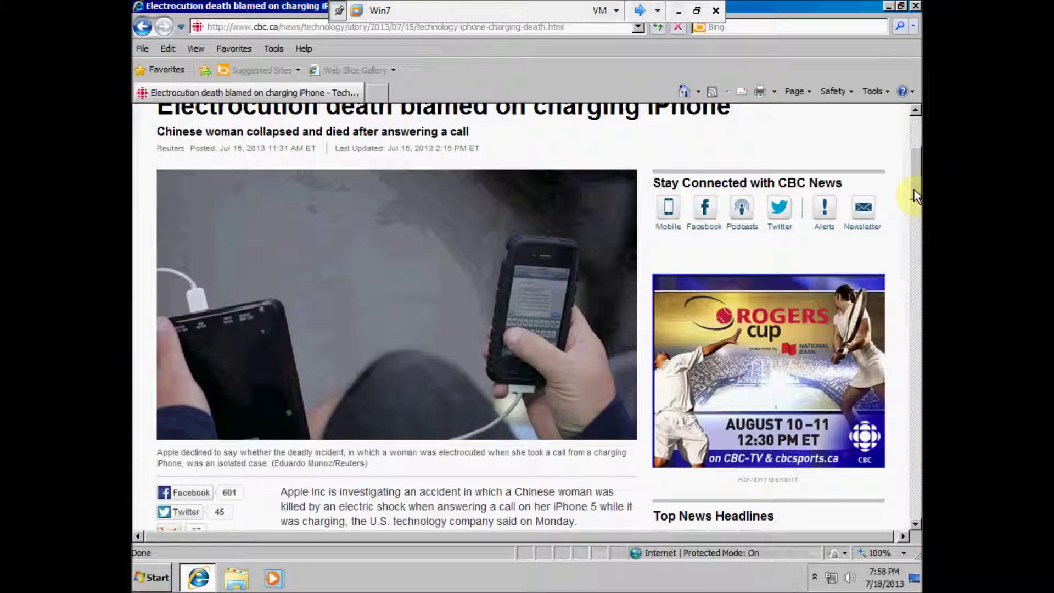
Step: Read the migrated Takakkaw Falls travel favorite, then close Internet Explorer
left_click(242, 48)
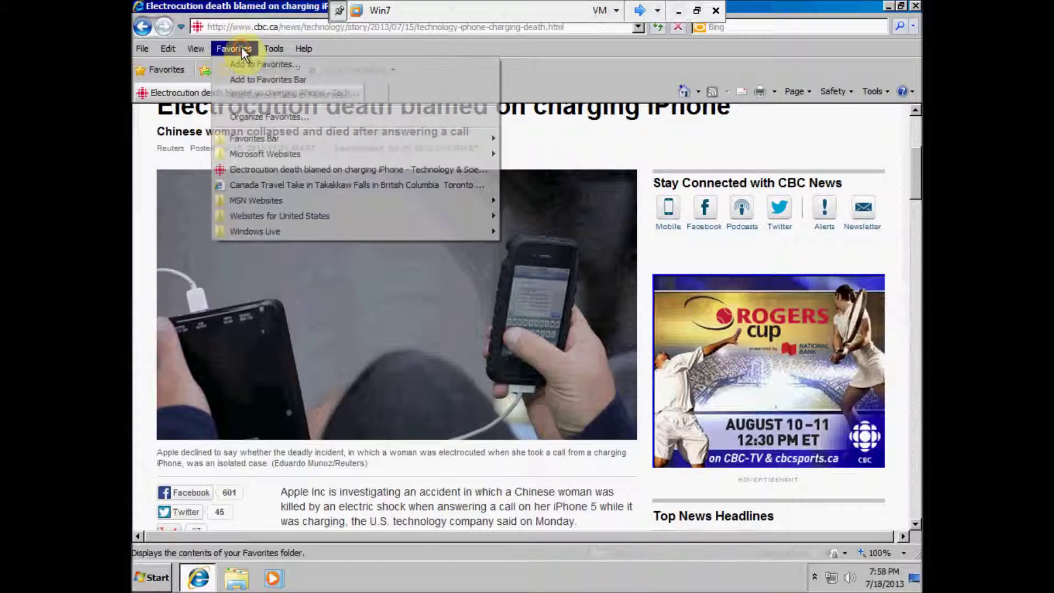
left_click(255, 185)
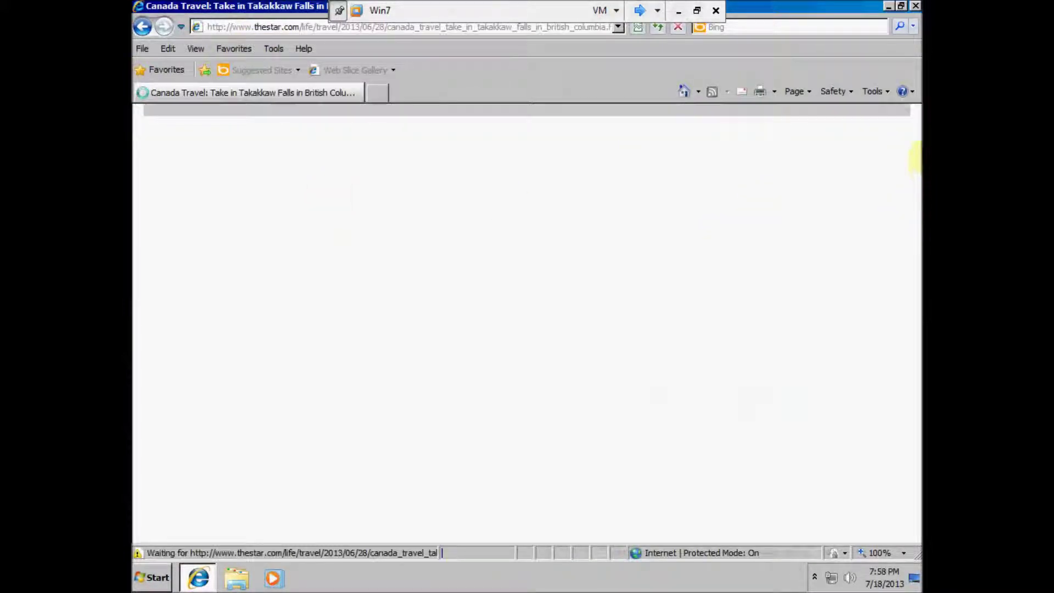
scroll(915, 163, "down", 5)
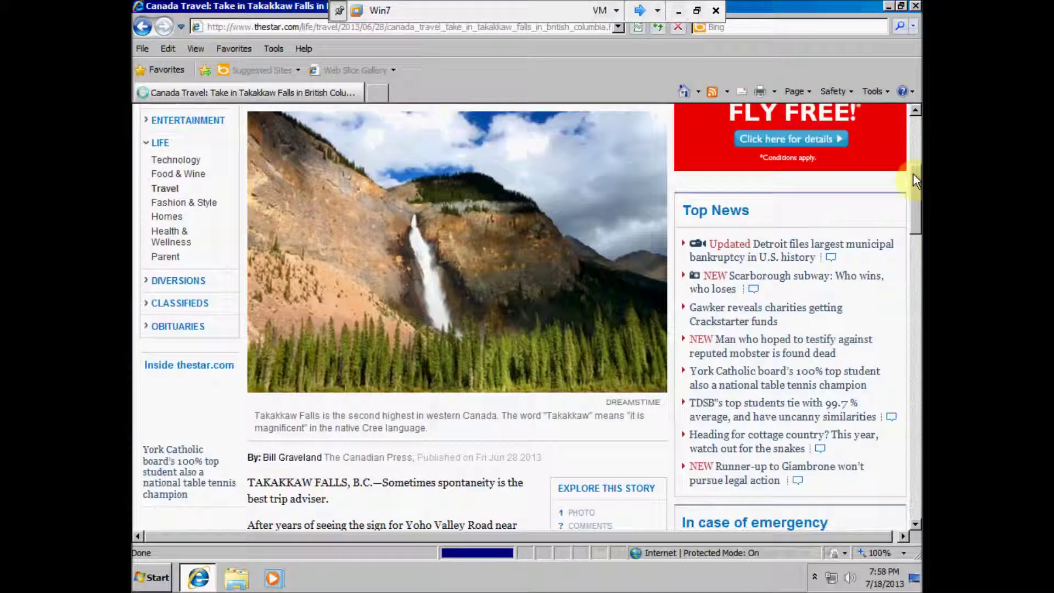
left_click(914, 6)
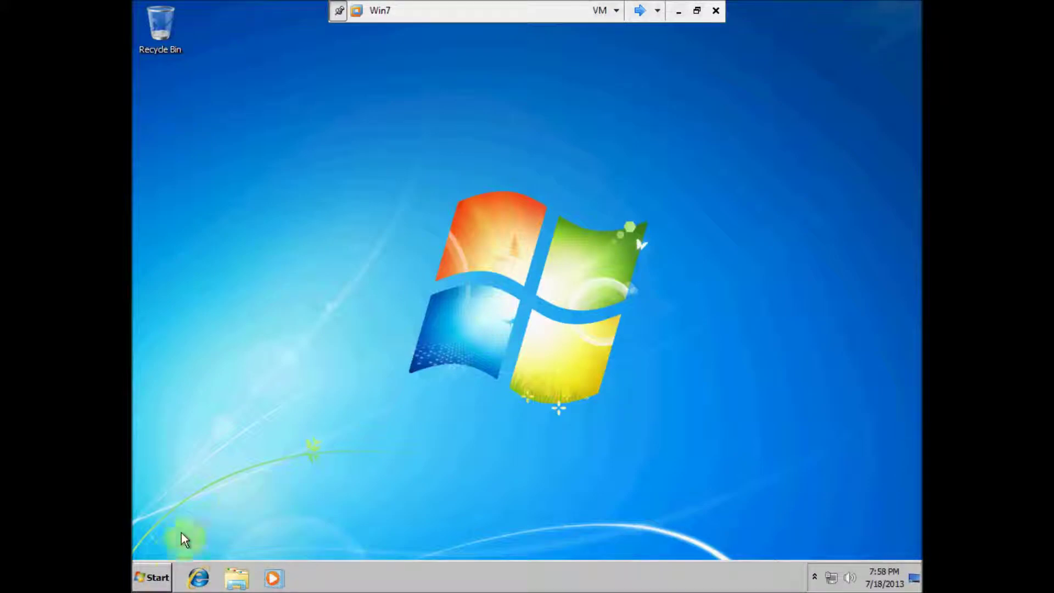
Step: View the migrated Harvesting Oats picture from the Pictures library, then close the viewer
left_click(160, 585)
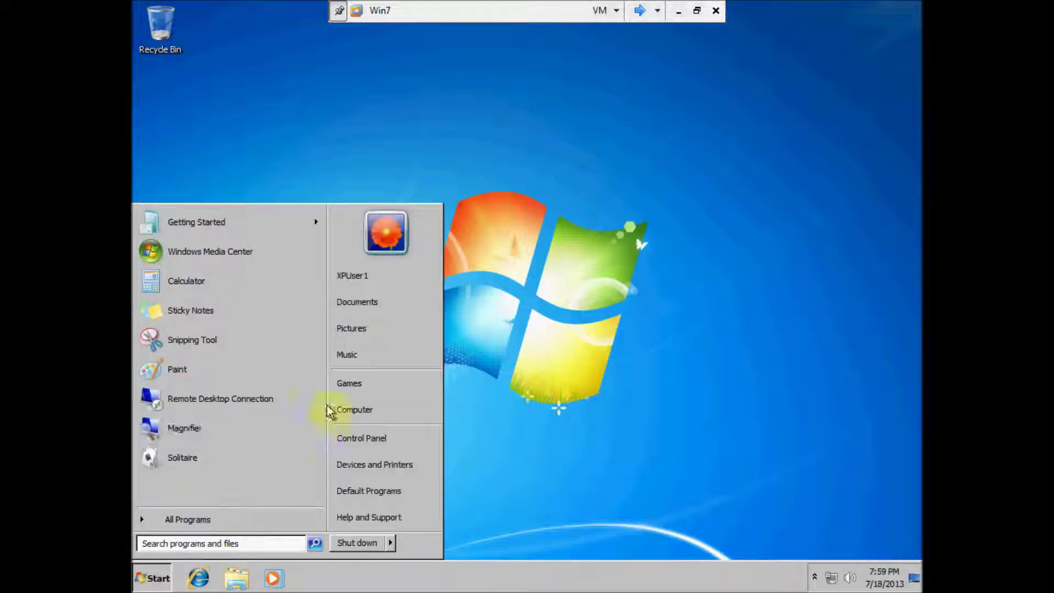
left_click(351, 331)
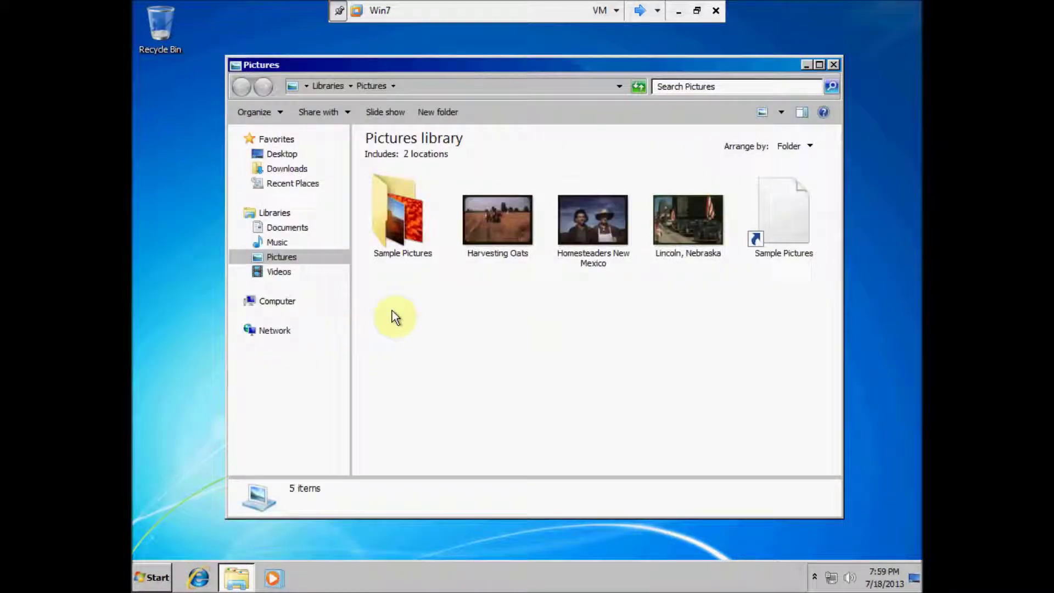
left_click(519, 226)
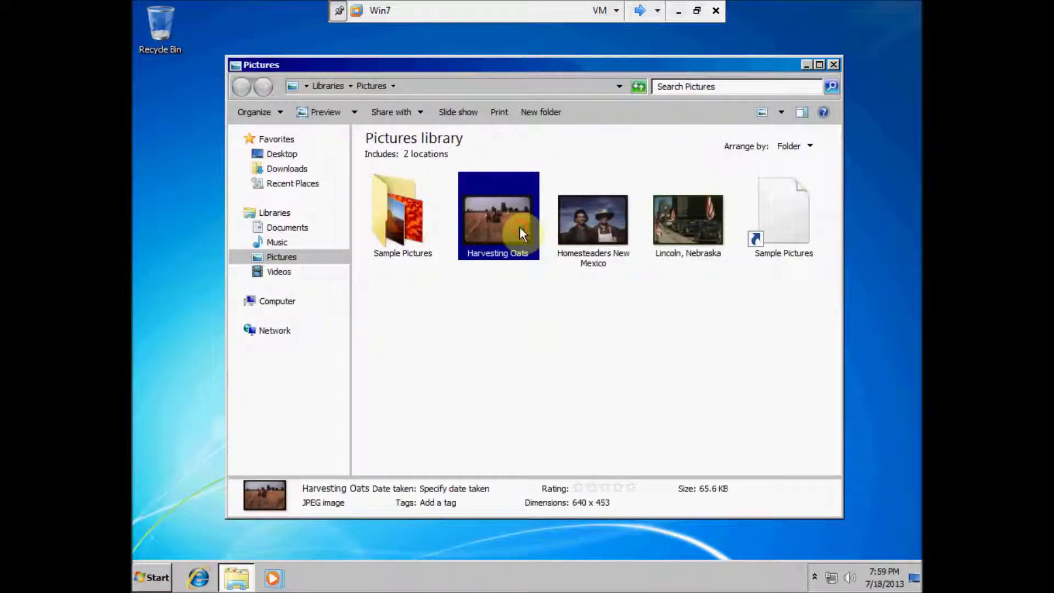
double_click(505, 225)
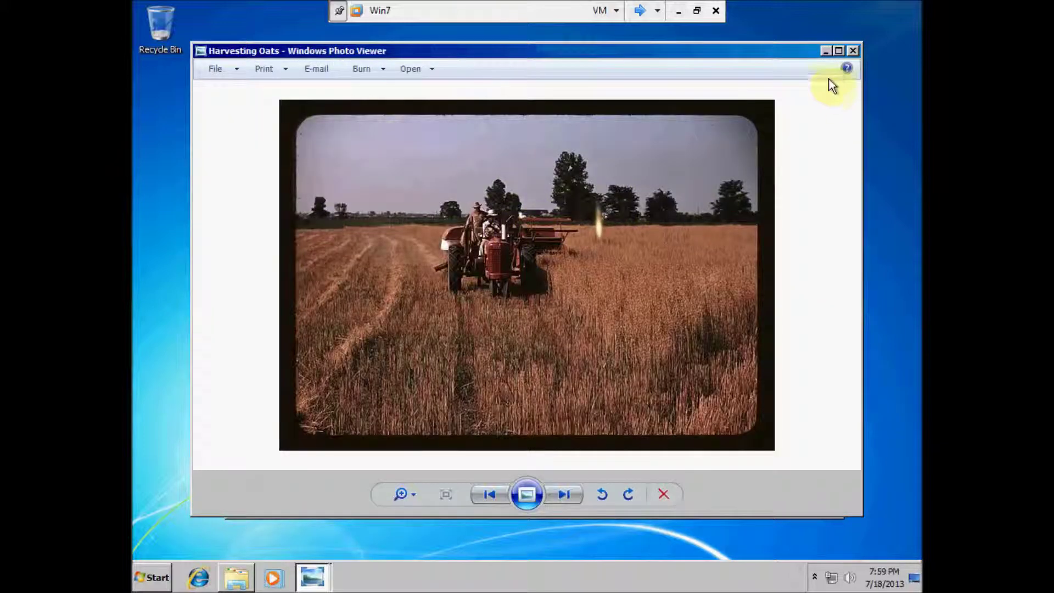
left_click(851, 51)
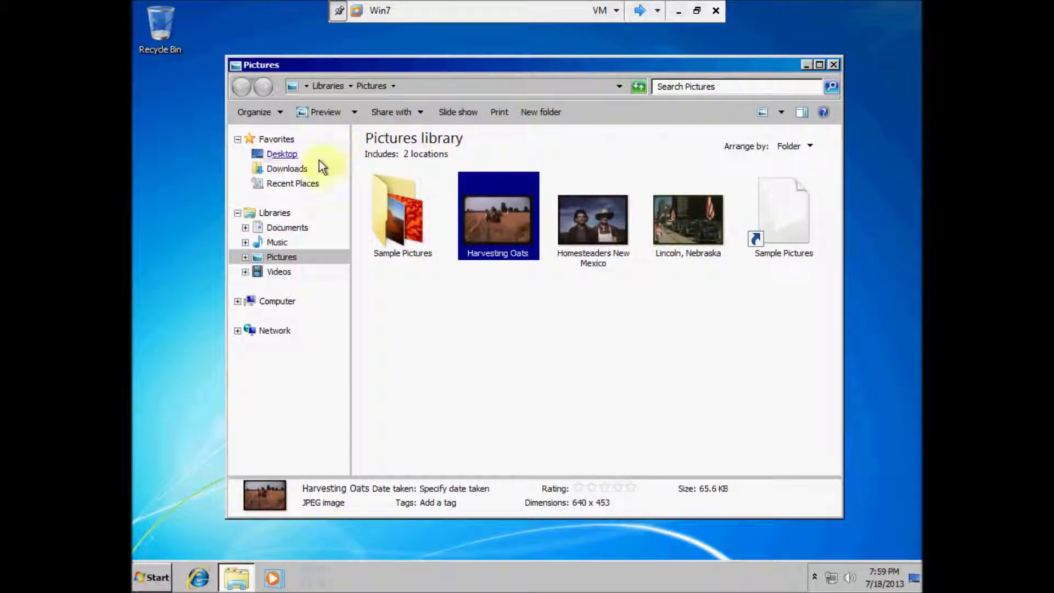
Step: Check the Important Files documents folder and C:\XPUser Files, ending on the Computer view
left_click(283, 230)
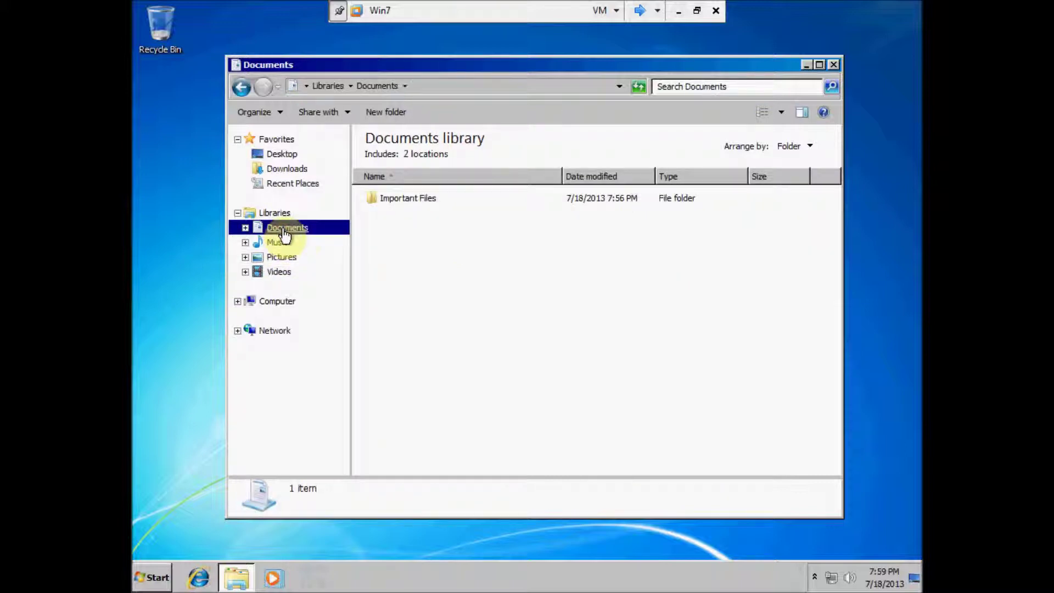
double_click(417, 197)
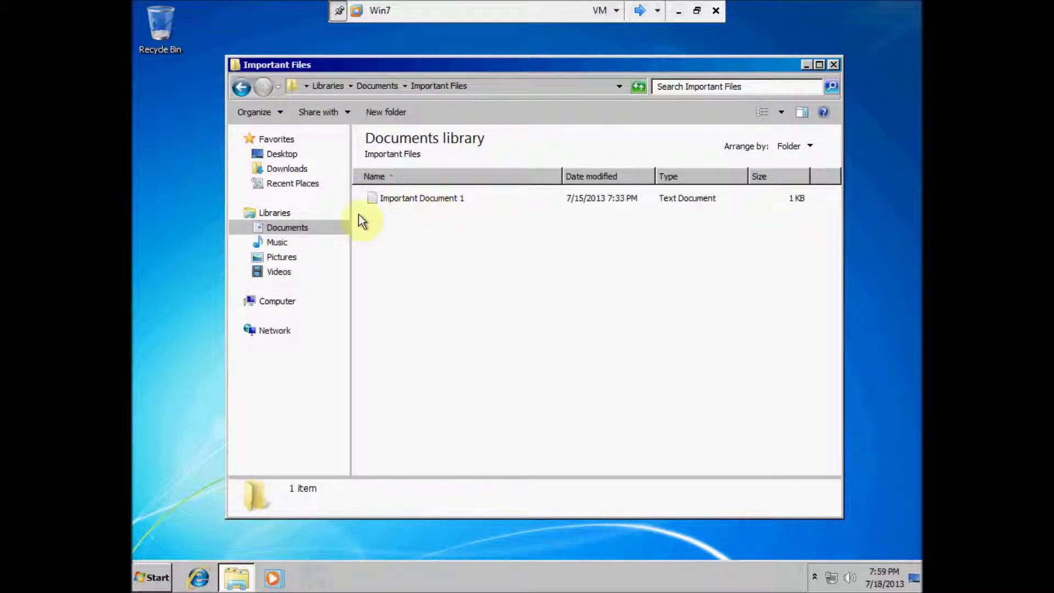
left_click(280, 302)
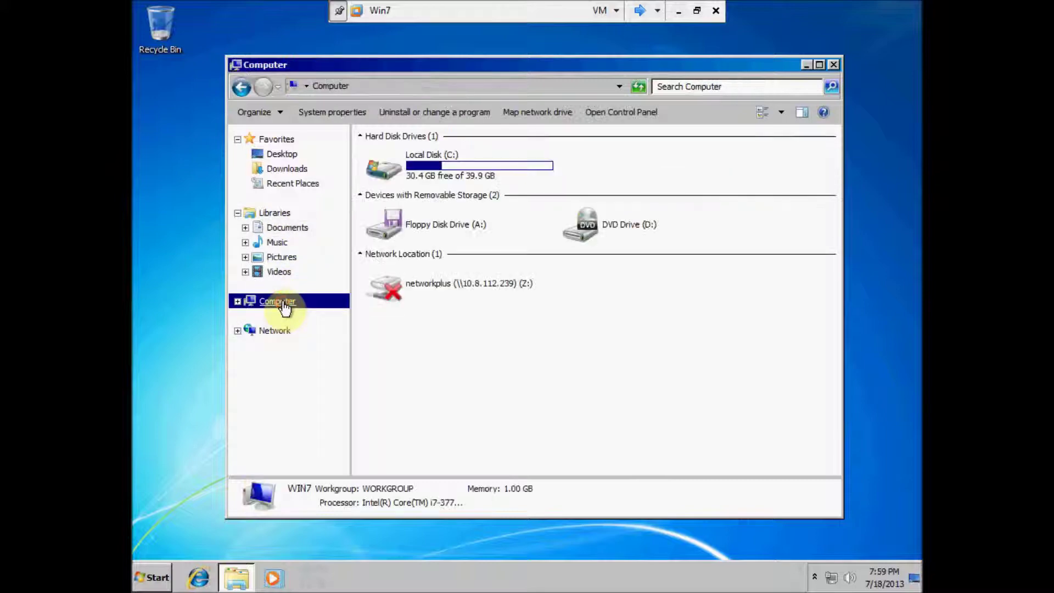
double_click(434, 167)
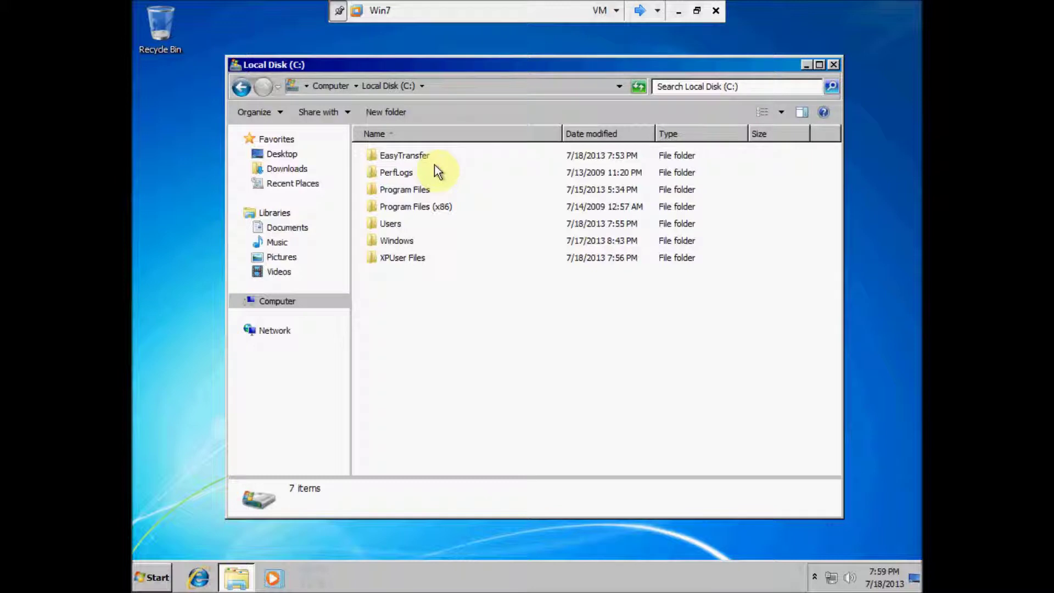
double_click(386, 259)
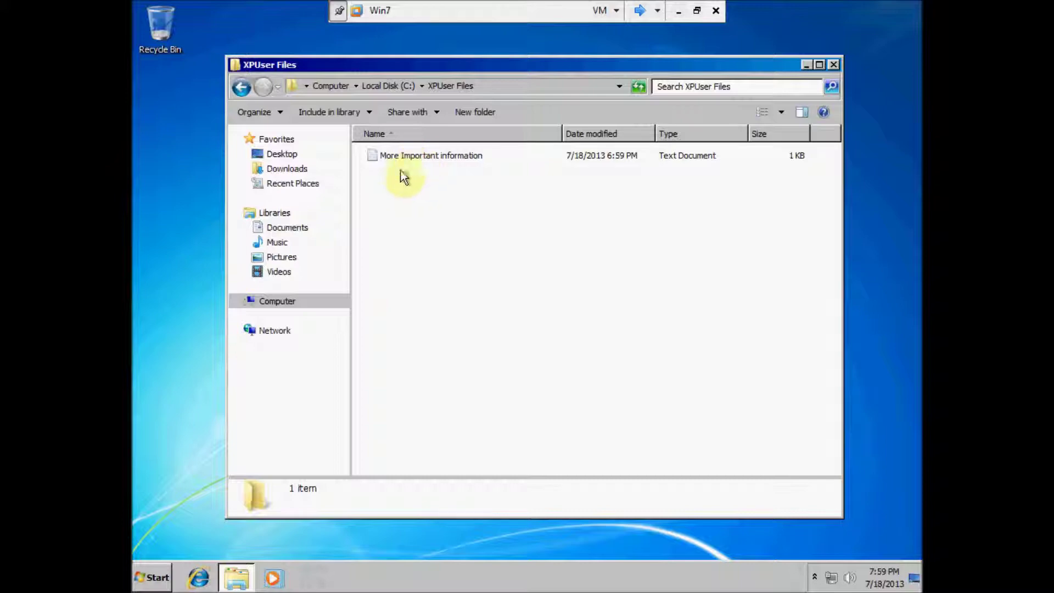
left_click(277, 302)
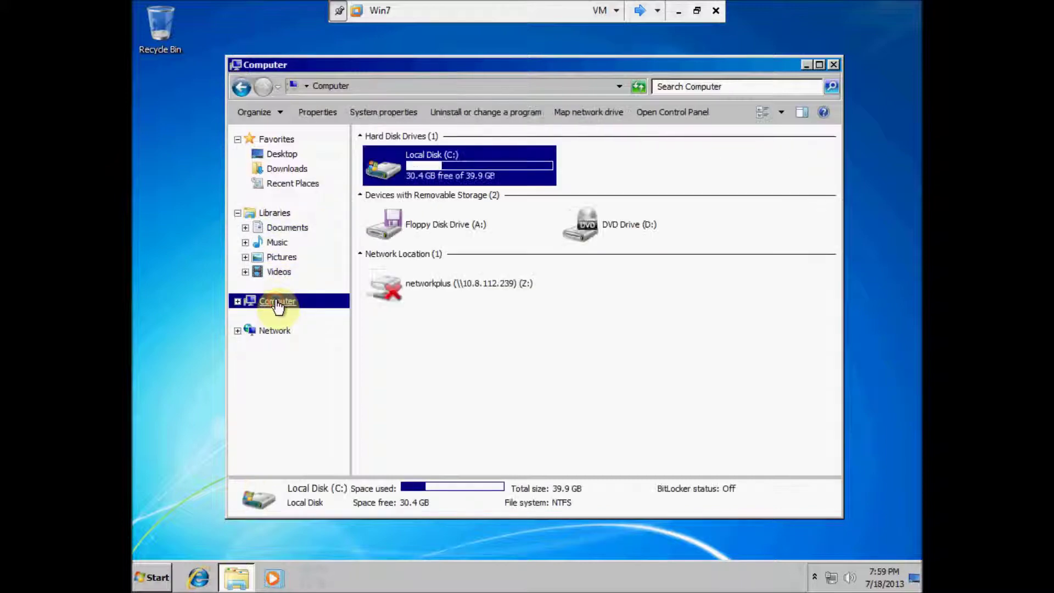
Step: Reconnect the networkplus (Z:) drive as the source domain administrator with the account password and remembered credentials, then close Explorer
double_click(426, 285)
left_click(482, 263)
type("source\\administrator")
key("Tab")
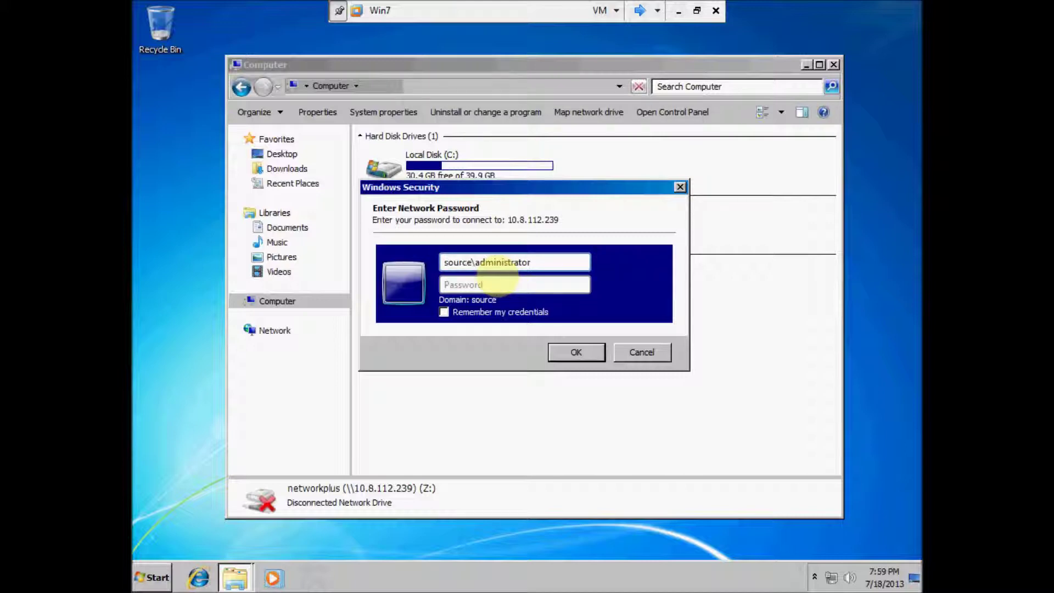
type("Pa$$w0")
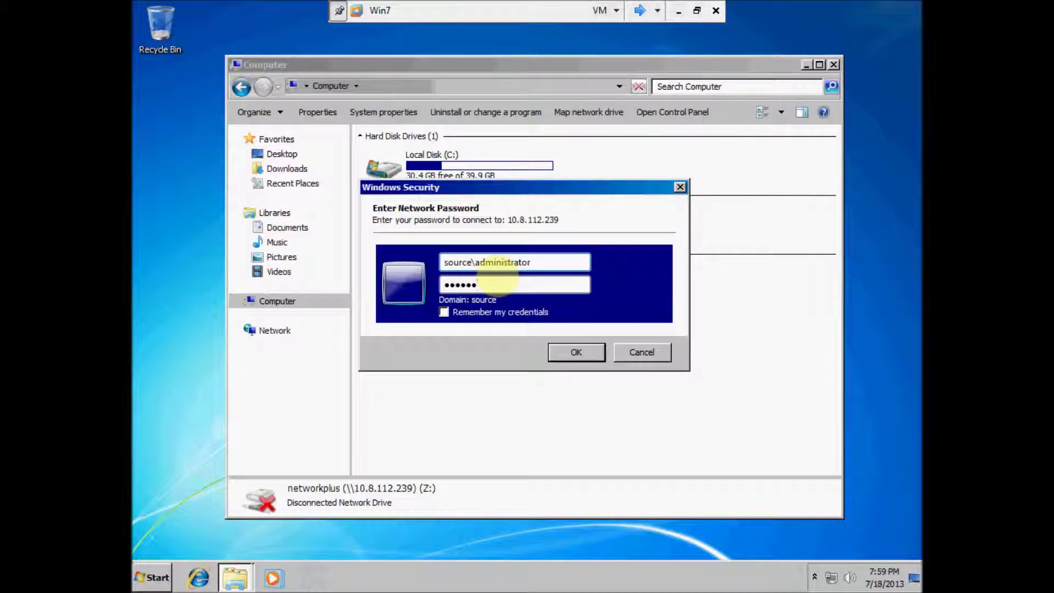
left_click(443, 311)
left_click(571, 351)
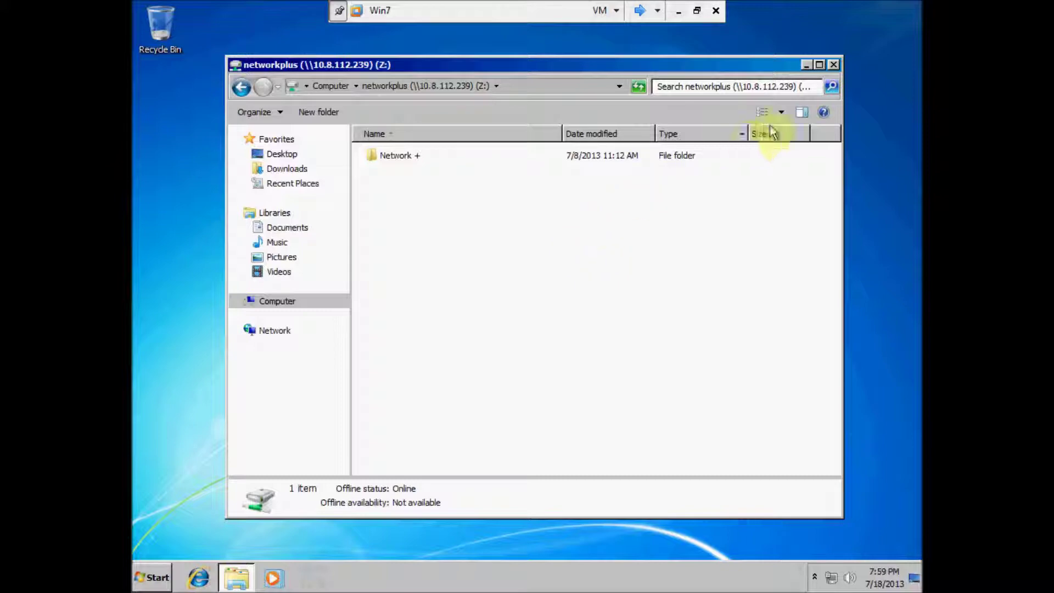
left_click(833, 66)
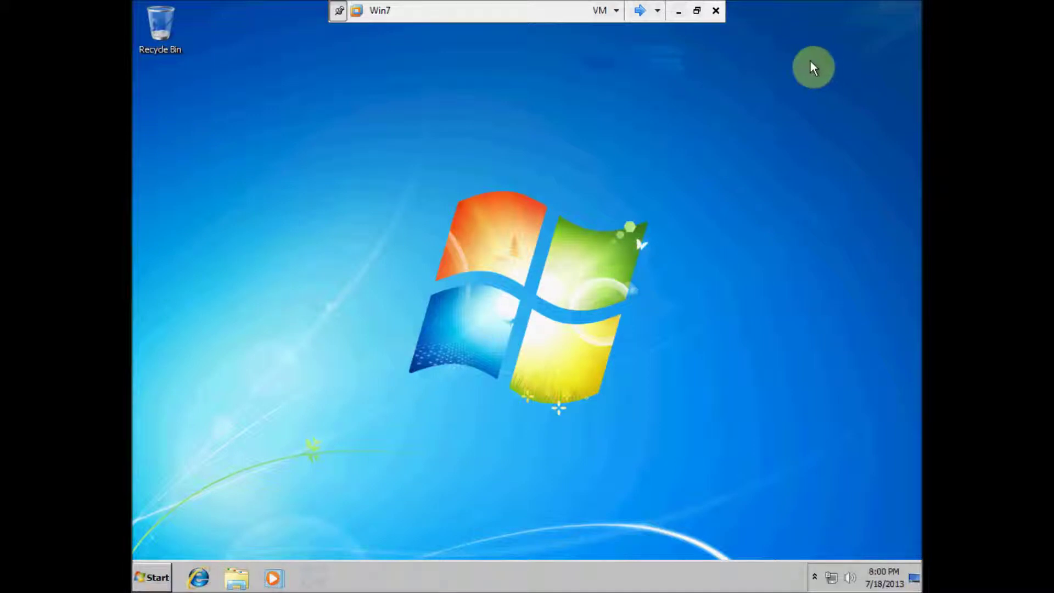